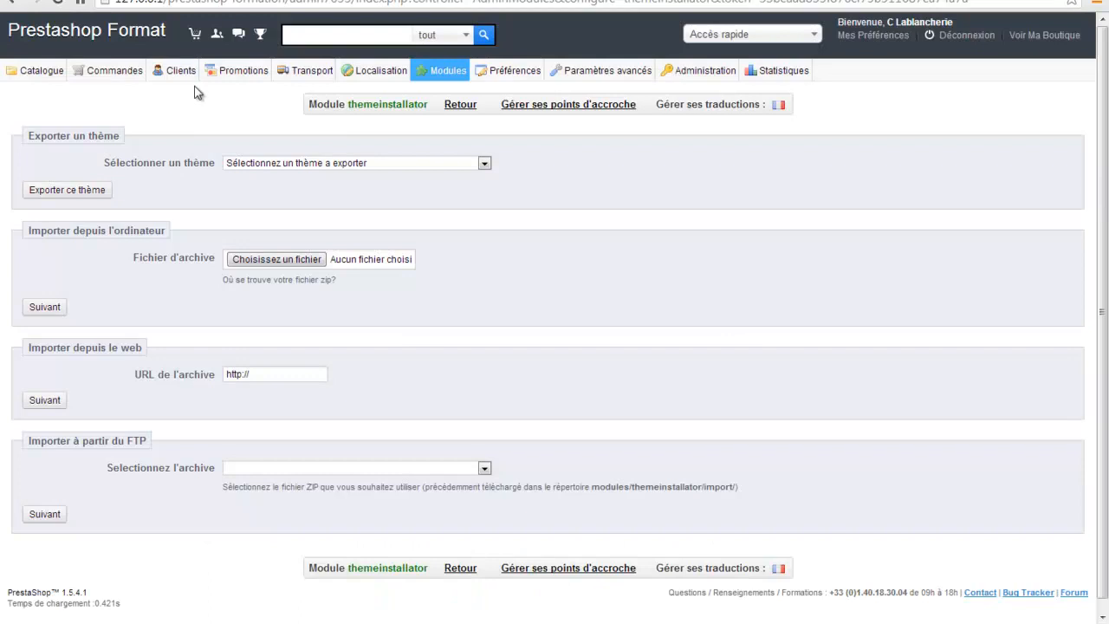
Step: Open the list of modules and search the page for "impo"
mouse_move(443, 71)
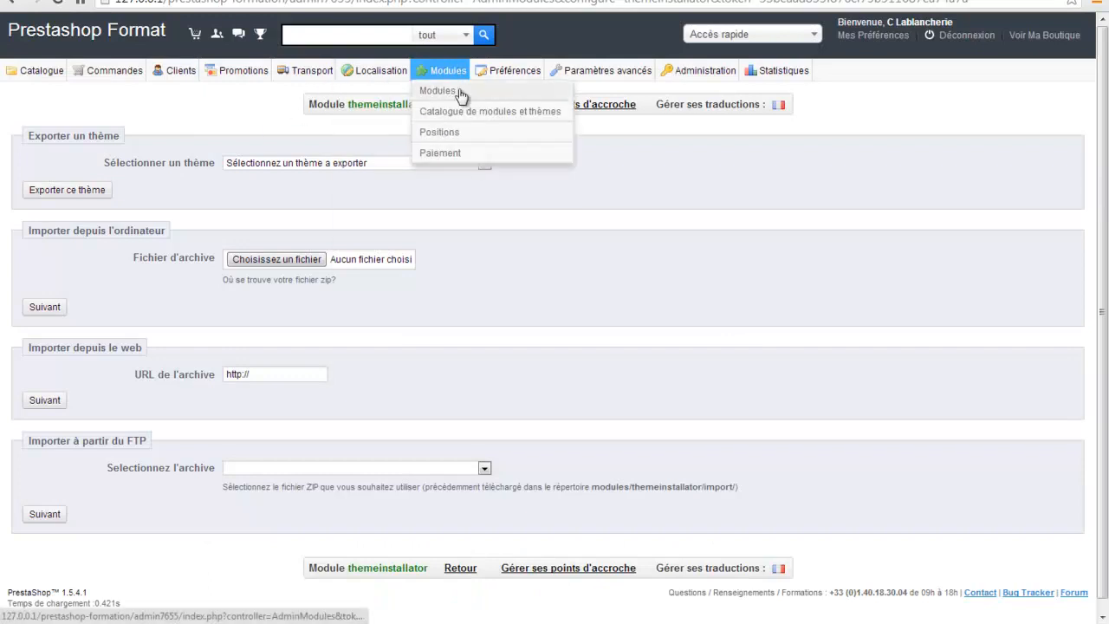
click(459, 92)
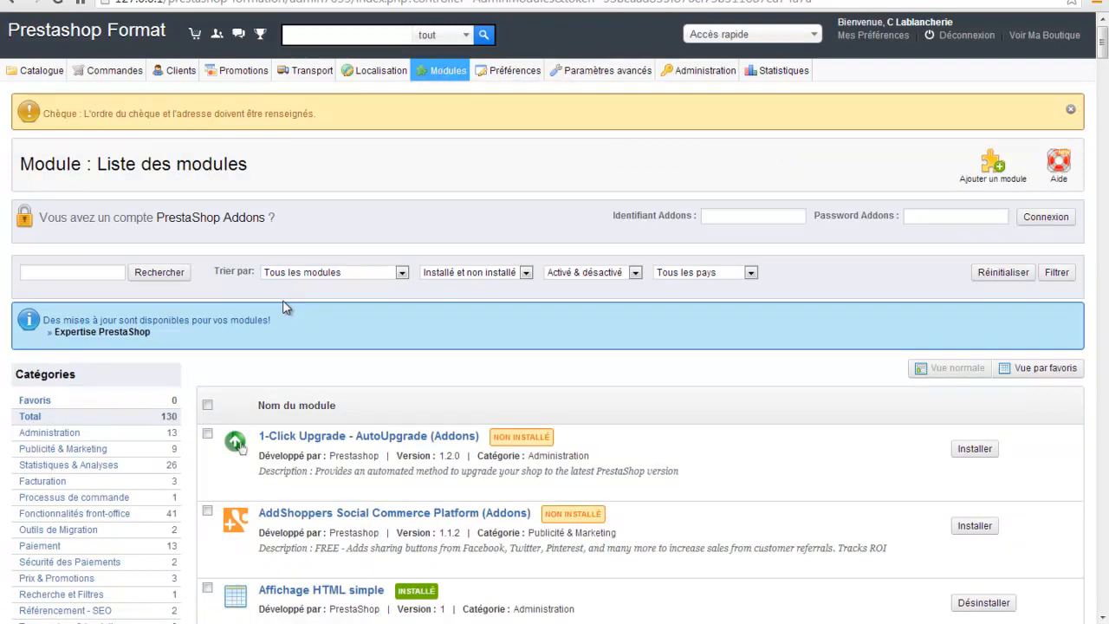
key(ctrl+f)
text(impo)
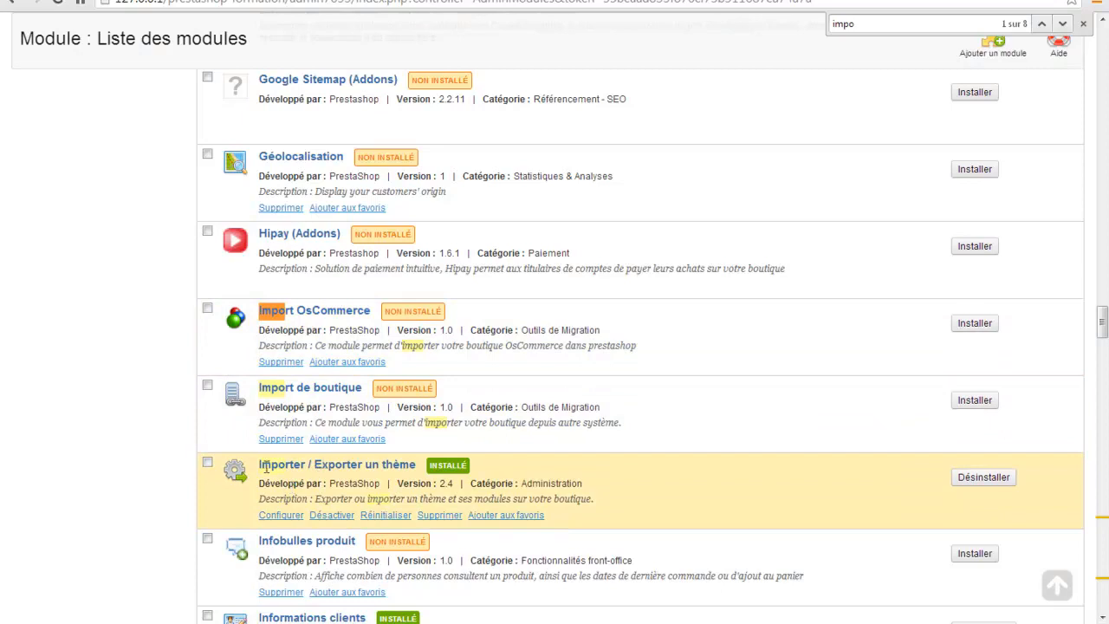
Step: Open the configuration of the "Importer / Exporter un thème" module
drag(259, 465, 427, 459)
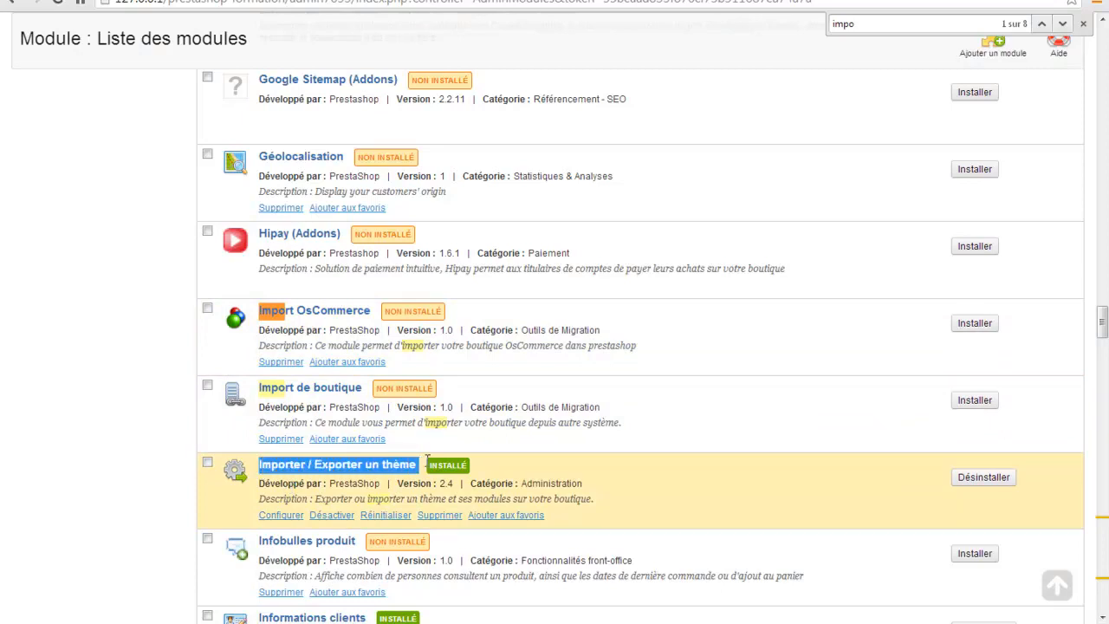
click(228, 522)
click(285, 514)
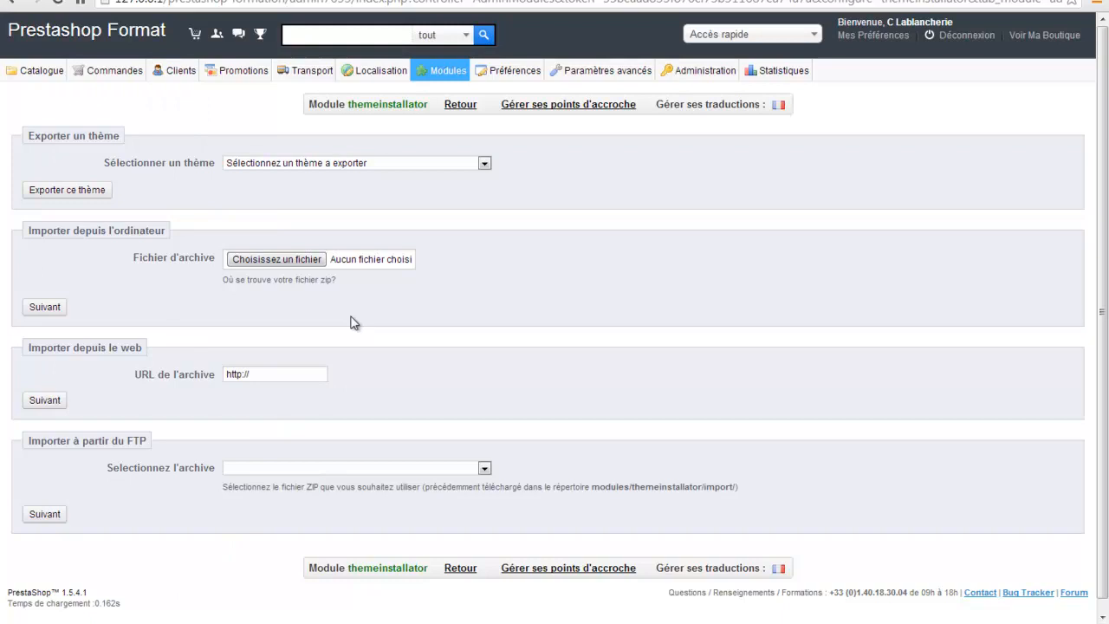
Step: Choose fashionbird.zip as the theme archive to import from the computer and continue to the import options
click(301, 163)
click(555, 176)
drag(135, 257, 426, 258)
click(485, 264)
click(268, 259)
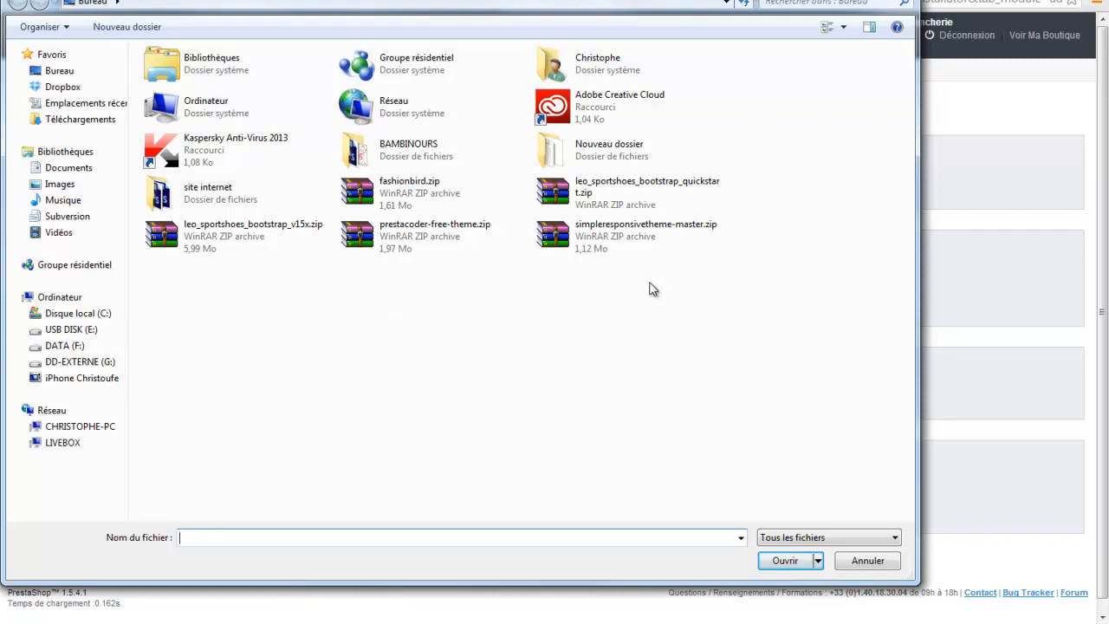
double_click(443, 194)
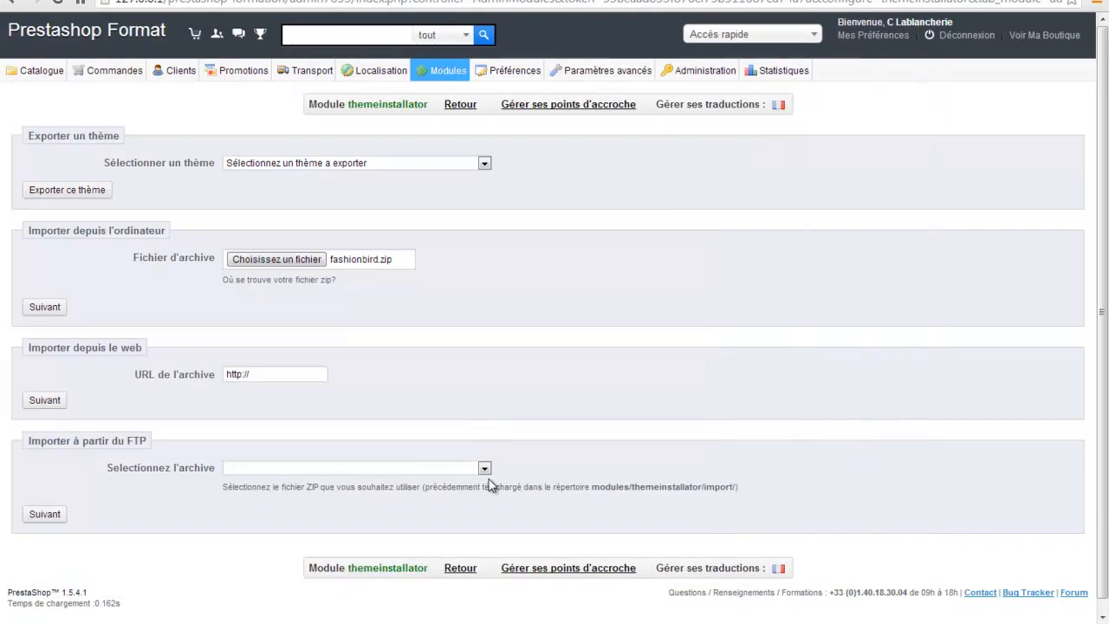
click(49, 312)
click(40, 308)
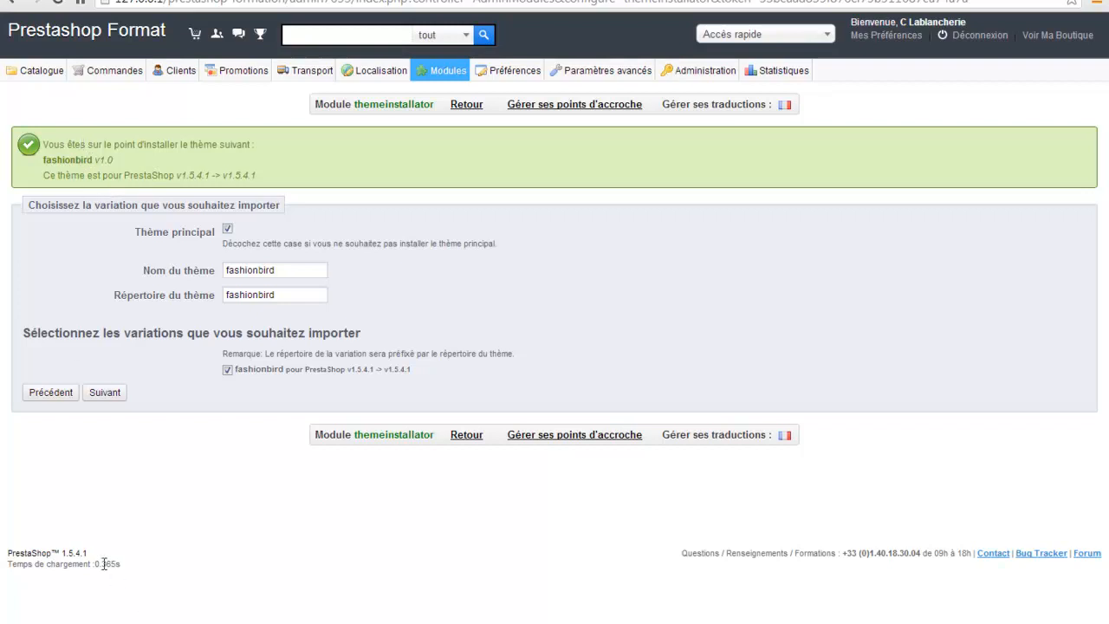
Step: Check the shop's PrestaShop version against the fashionbird theme's supported version
drag(93, 556, 3, 558)
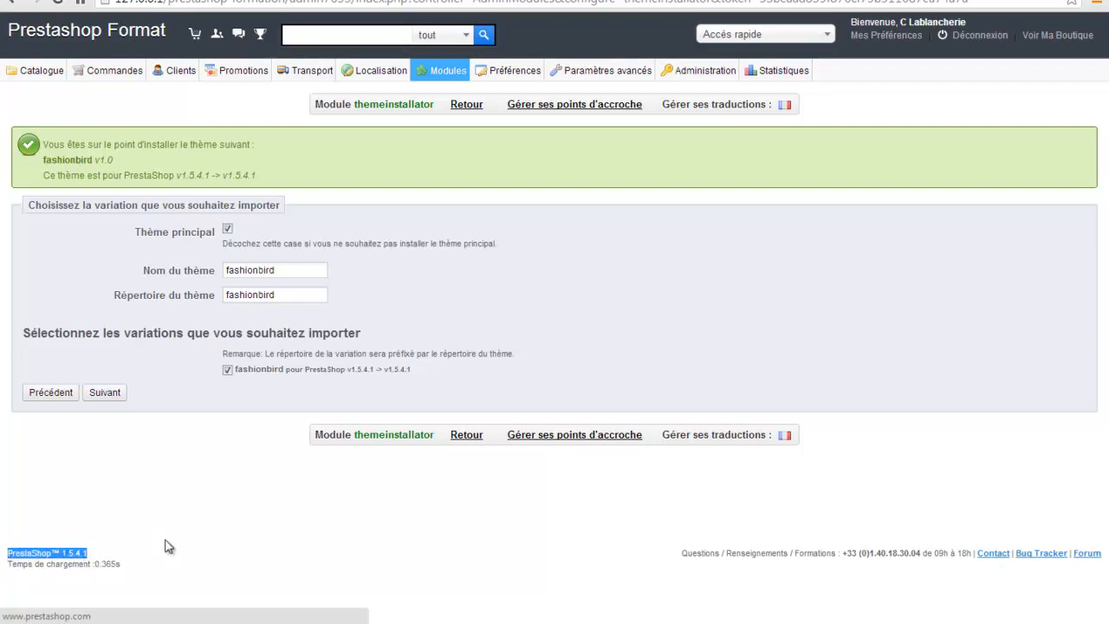
click(163, 524)
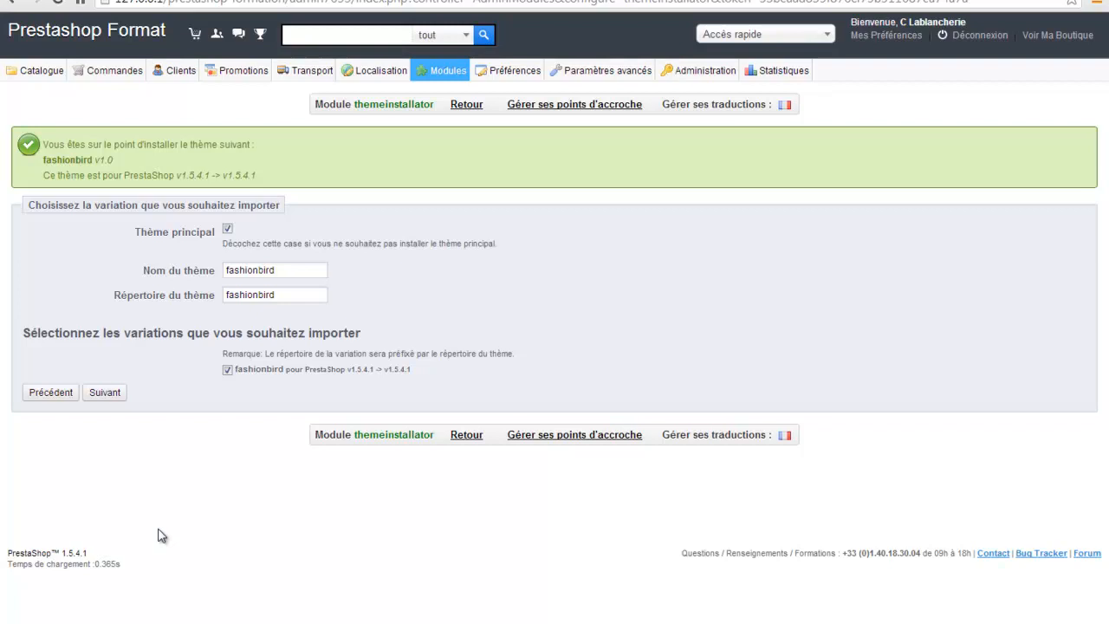
Step: Open the module and theme catalogue in a new tab and go to the Alimentation & Gastronomie themes on PrestaShop Addons
mouse_move(440, 70)
right_click(444, 113)
click(467, 122)
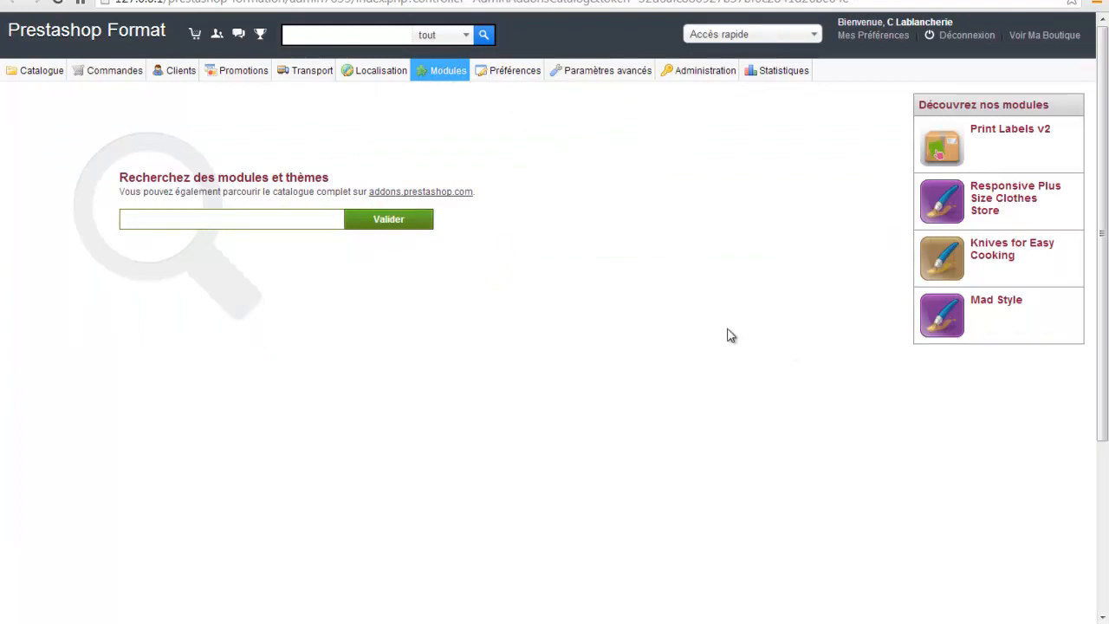
click(422, 192)
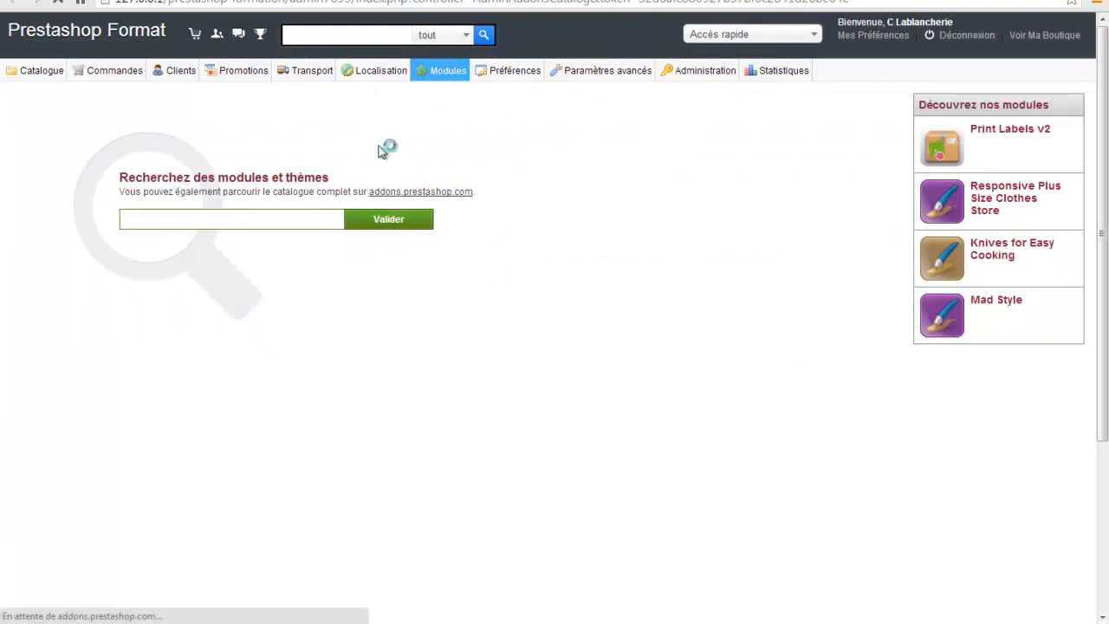
mouse_move(394, 227)
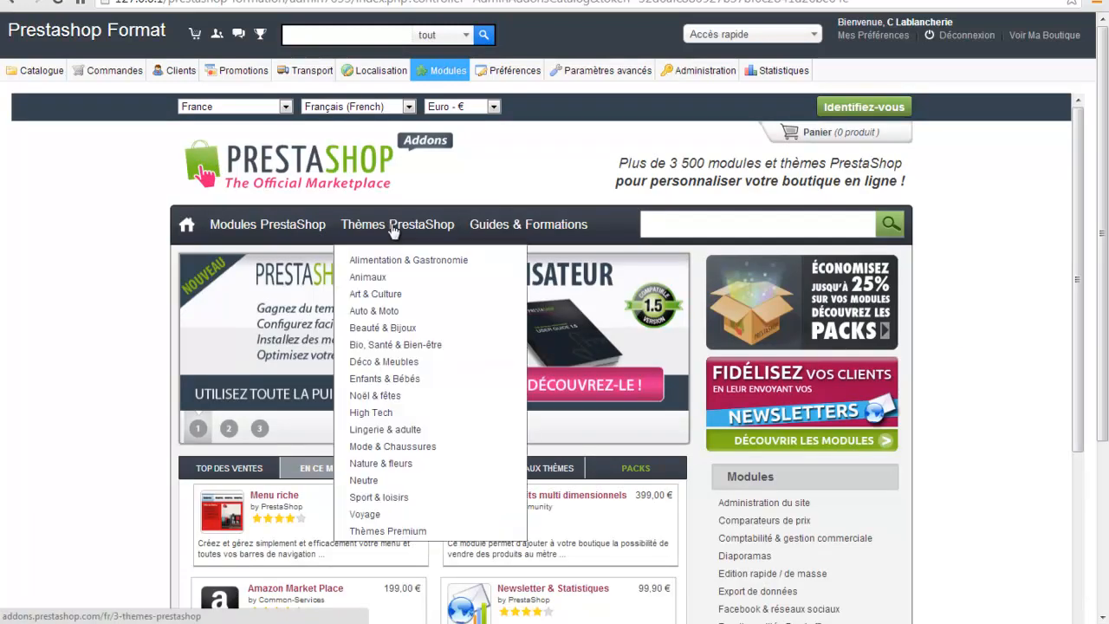
click(388, 263)
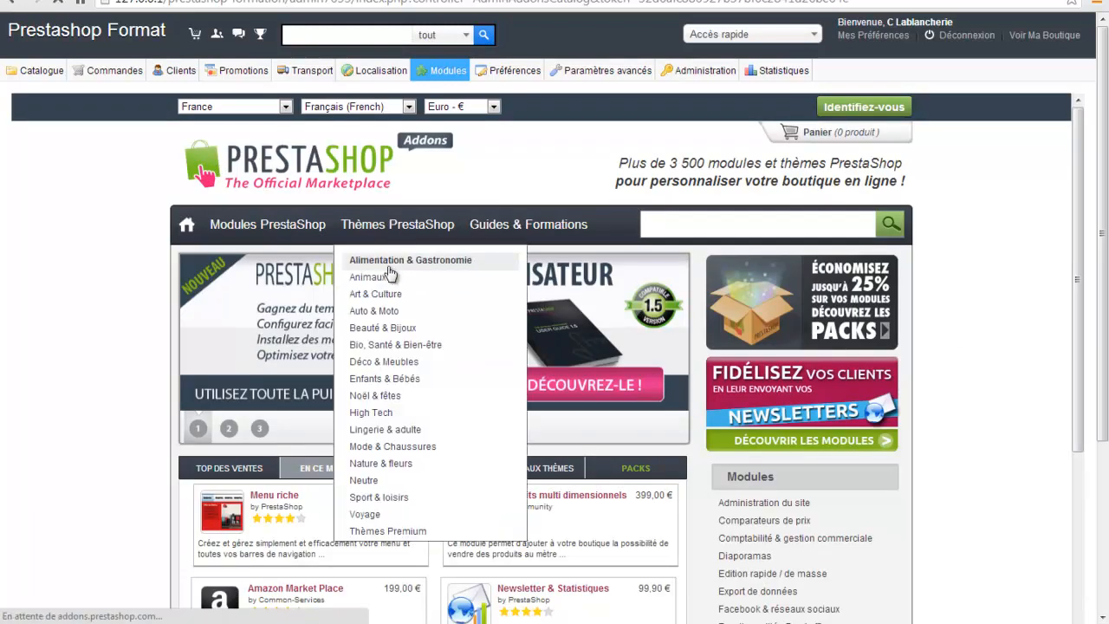
Step: Examine the filters, previews and prices of the Alimentation & Gastronomie themes
scroll(180, 397, down, 3)
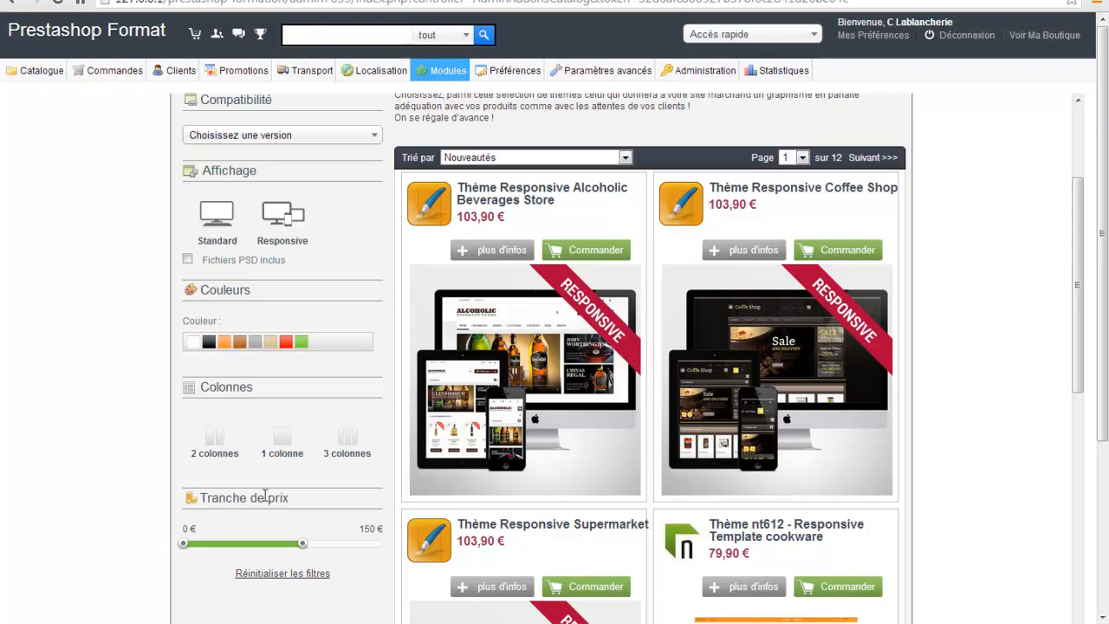
scroll(517, 419, down, 3)
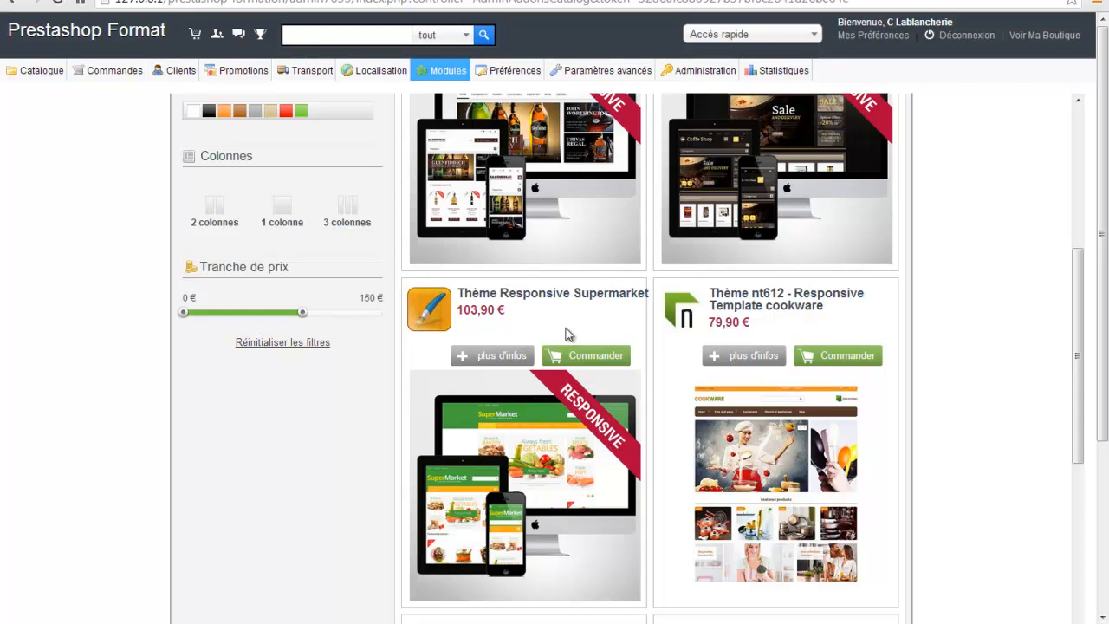
scroll(549, 249, down, 4)
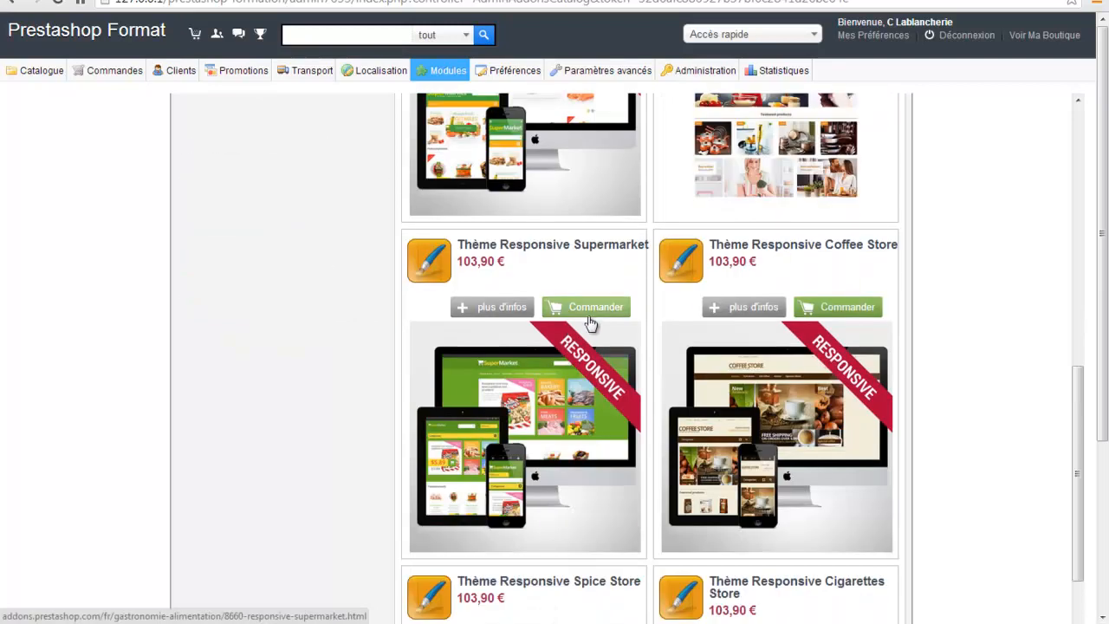
scroll(640, 346, up, 4)
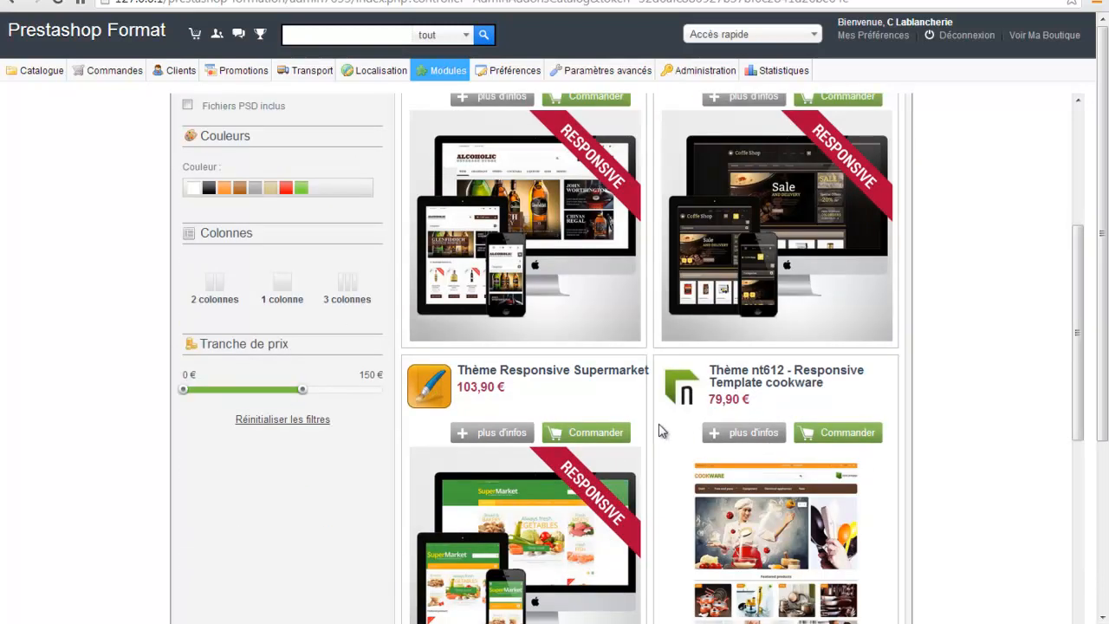
scroll(660, 430, down, 2)
scroll(663, 440, down, 5)
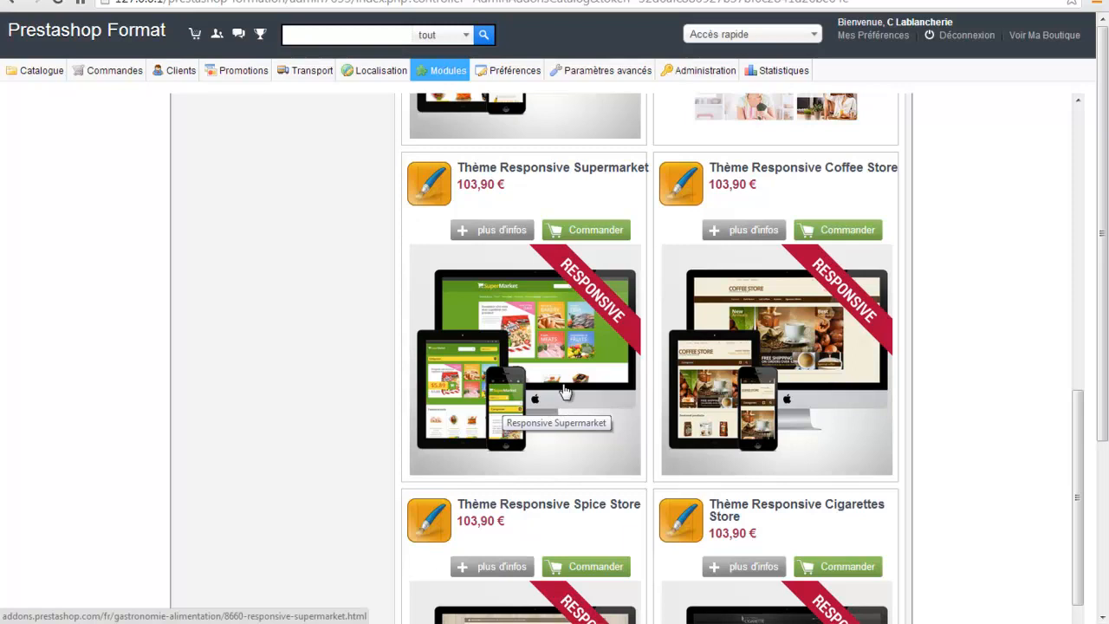
scroll(359, 376, down, 4)
scroll(384, 398, down, 2)
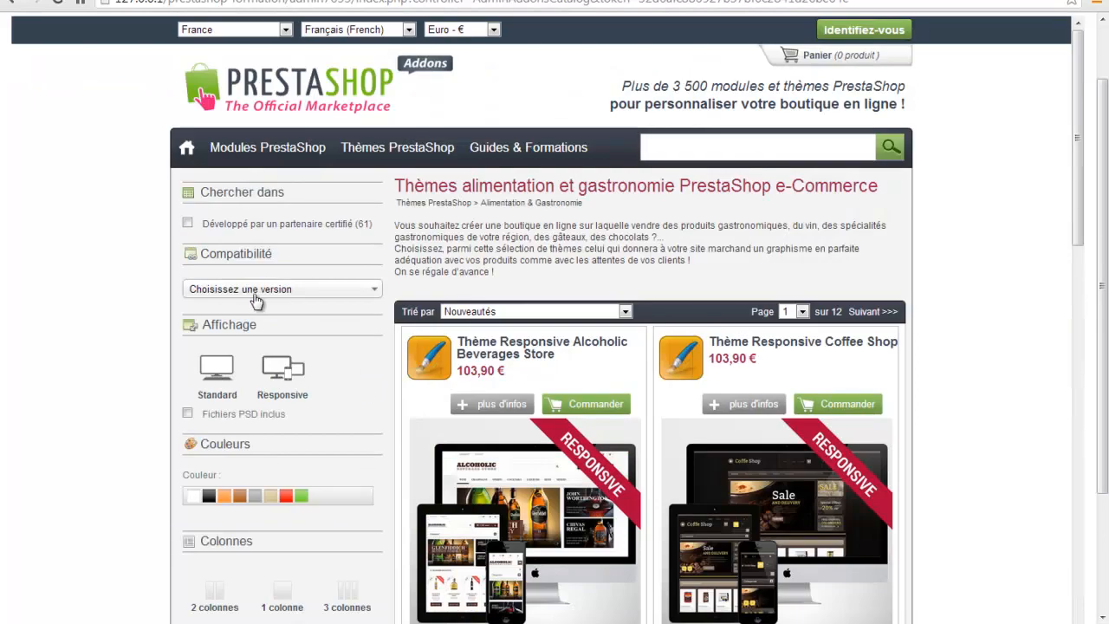
Step: Filter the themes by compatibility with version 1.5.4 and browse on to the second page of results
click(256, 295)
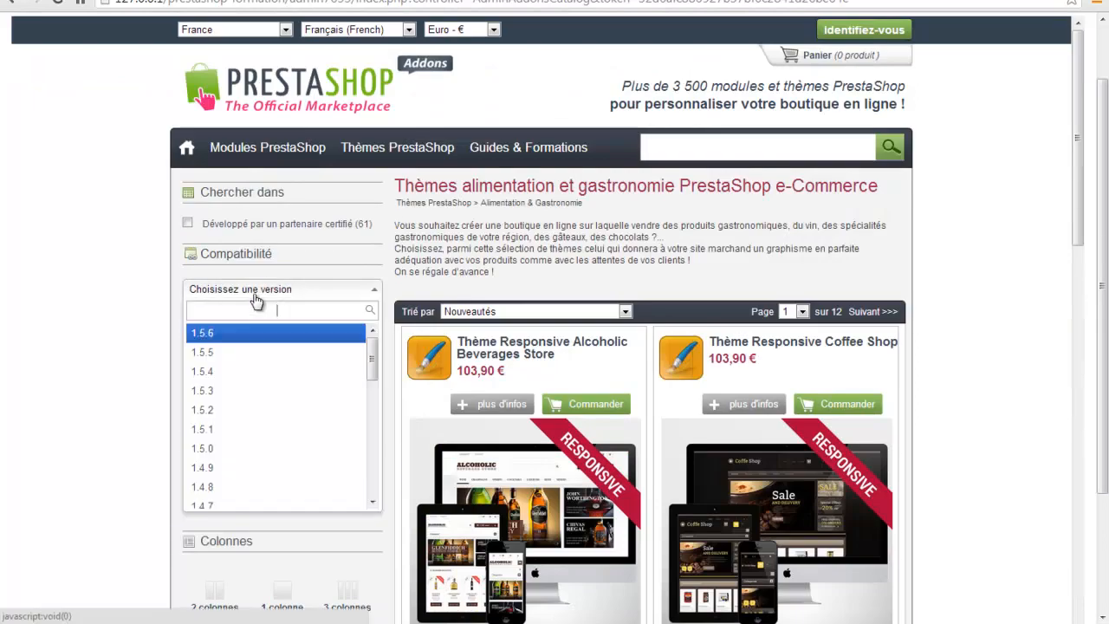
click(232, 379)
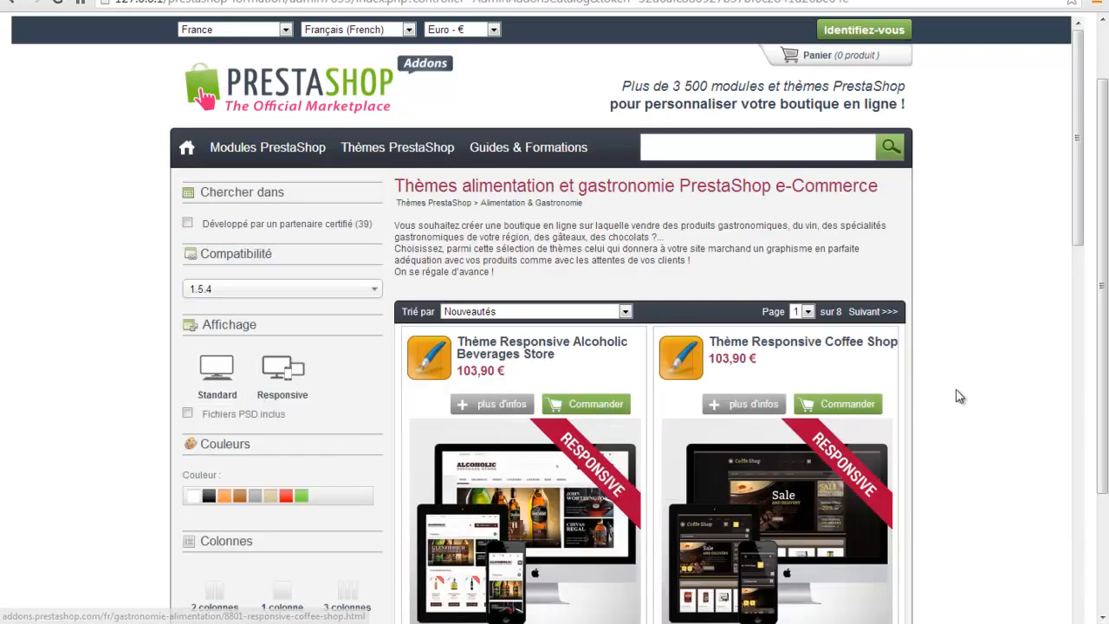
scroll(935, 400, down, 2)
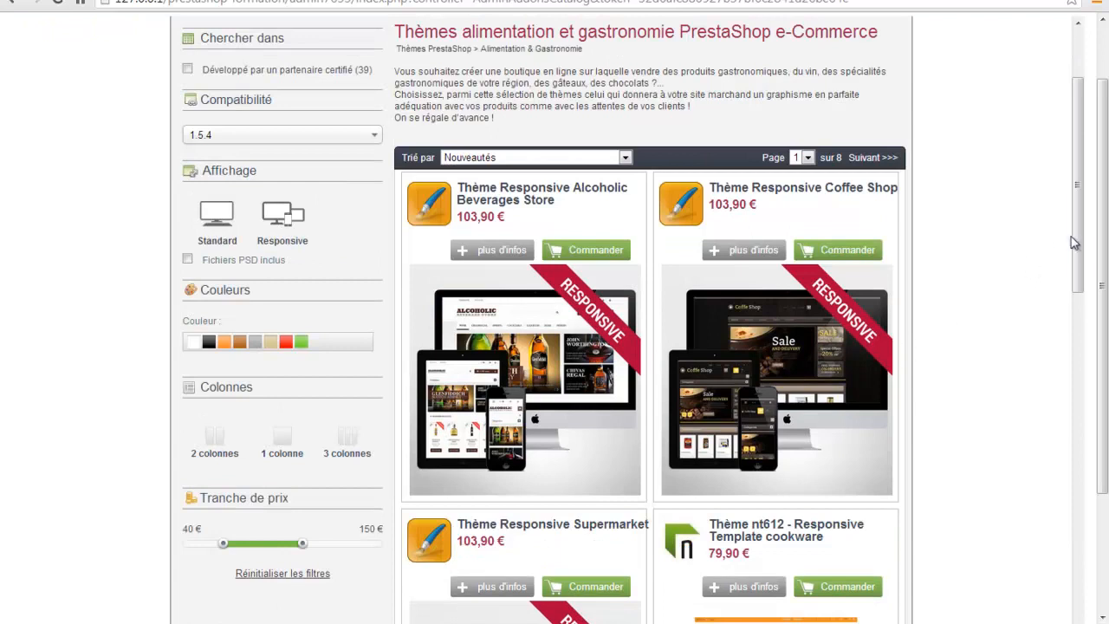
drag(1079, 230, 1098, 538)
scroll(1098, 537, down, 5)
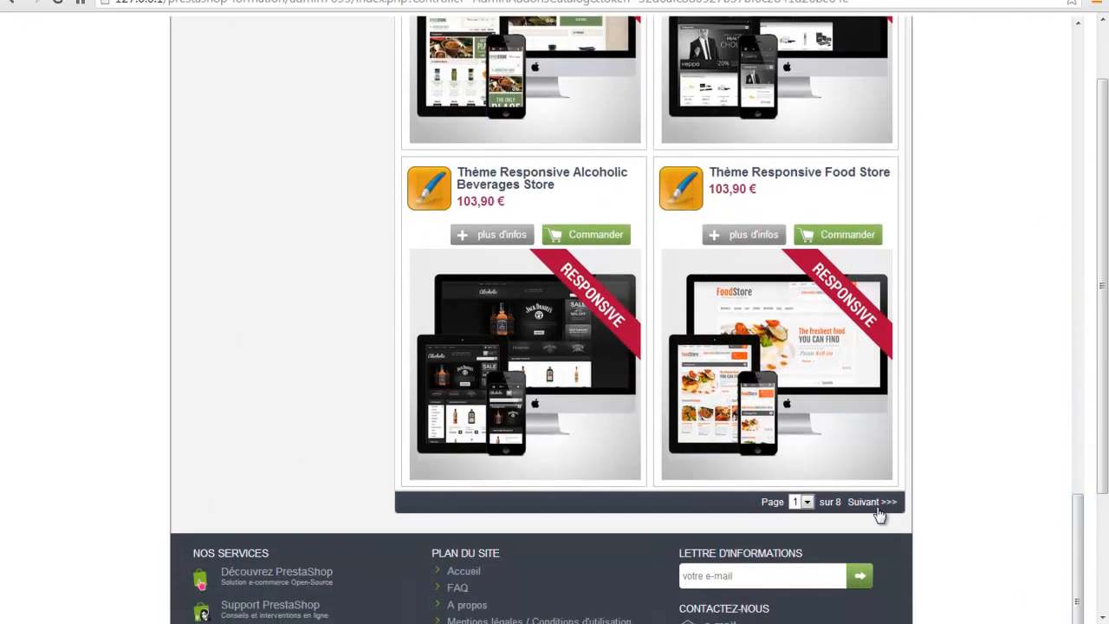
click(875, 508)
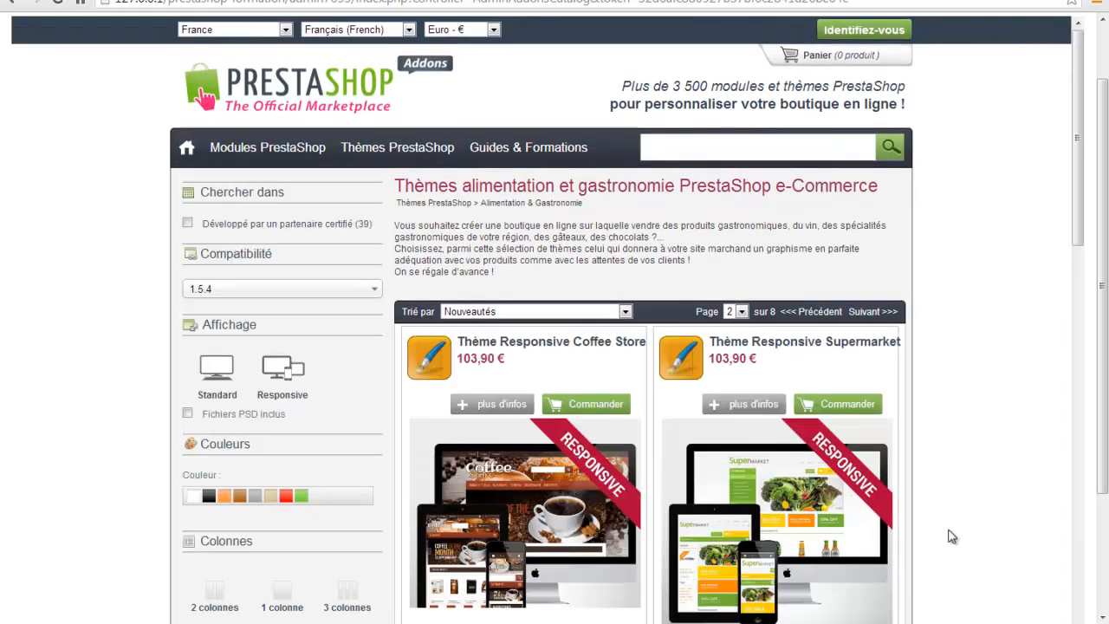
scroll(948, 536, down, 3)
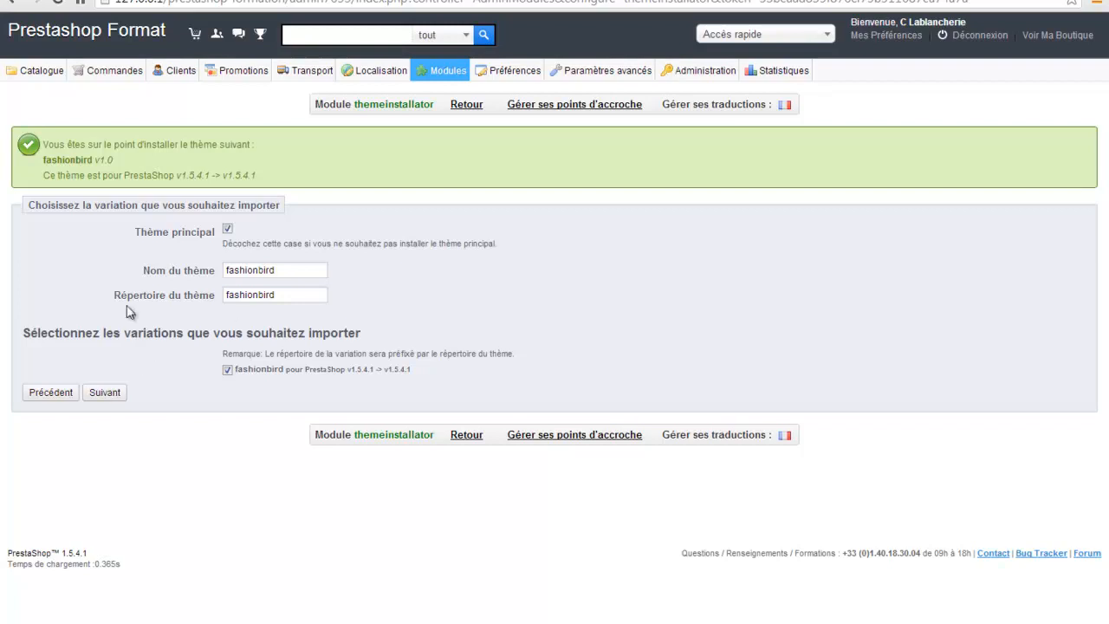
Step: Return to the theme installer and continue the fashionbird import with the main theme and its variation selected
click(104, 392)
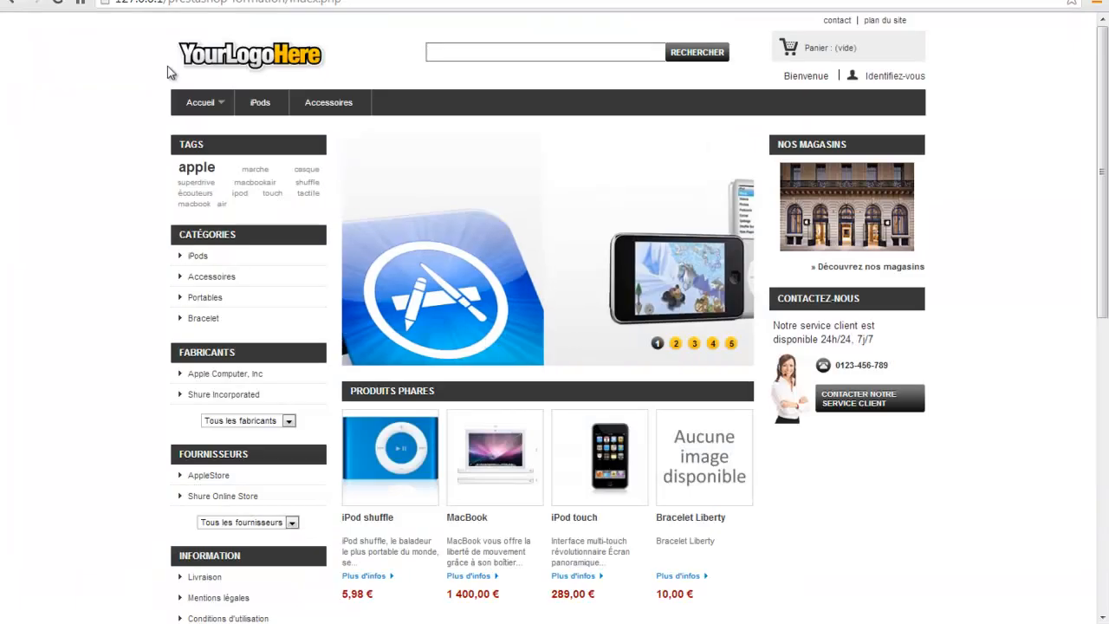
Step: Examine the shop's current home page from the image slider to the footer, and return to the theme's module selection
click(694, 343)
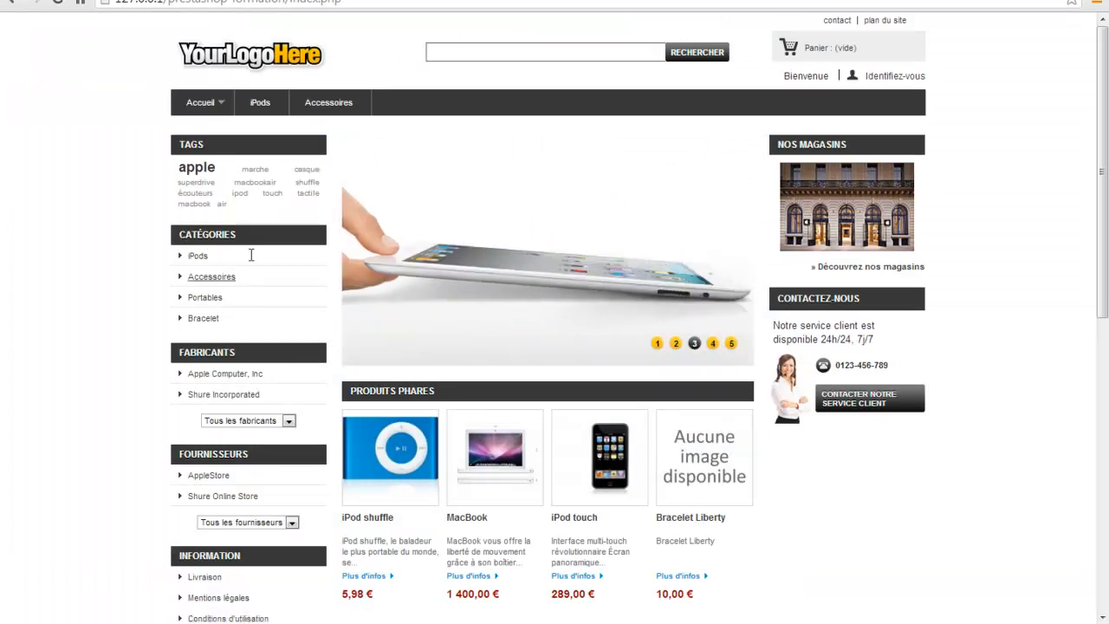
scroll(125, 304, down, 7)
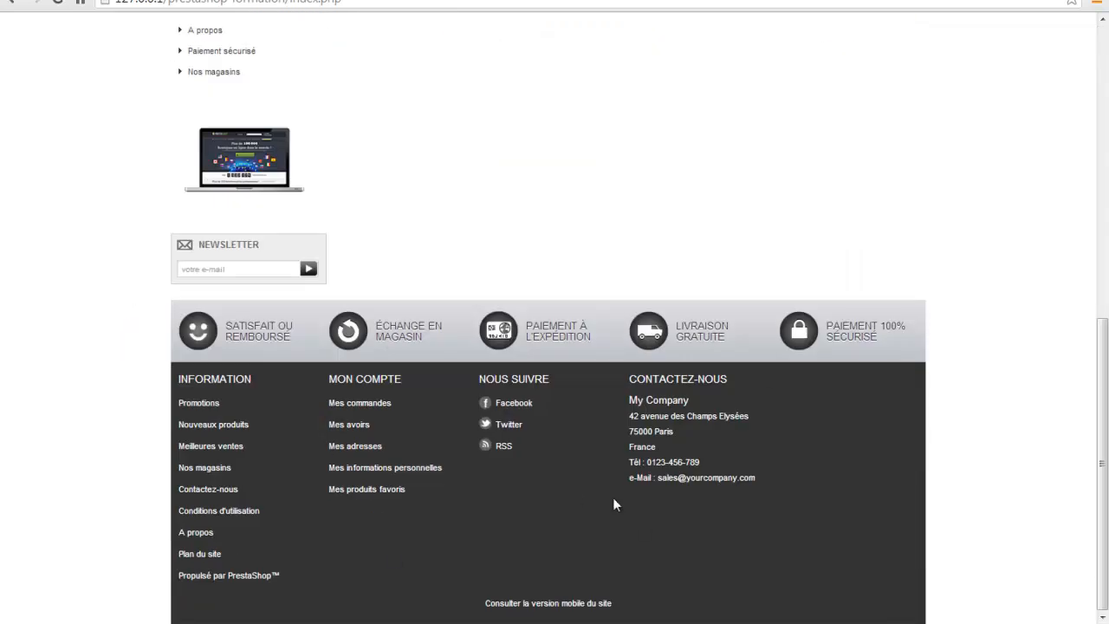
scroll(586, 498, up, 4)
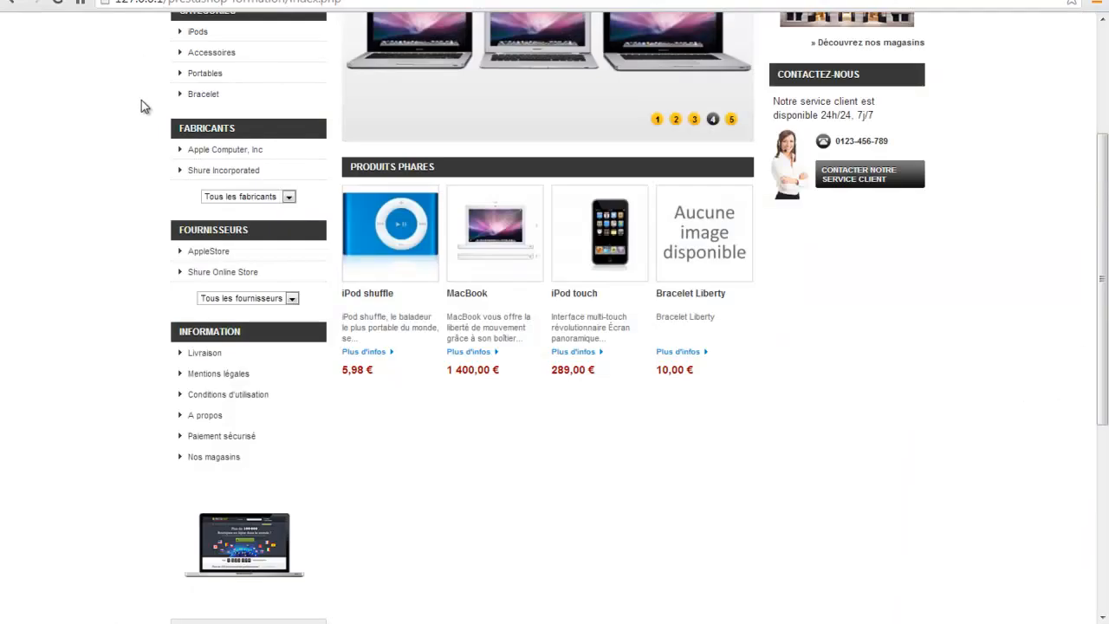
scroll(143, 102, up, 3)
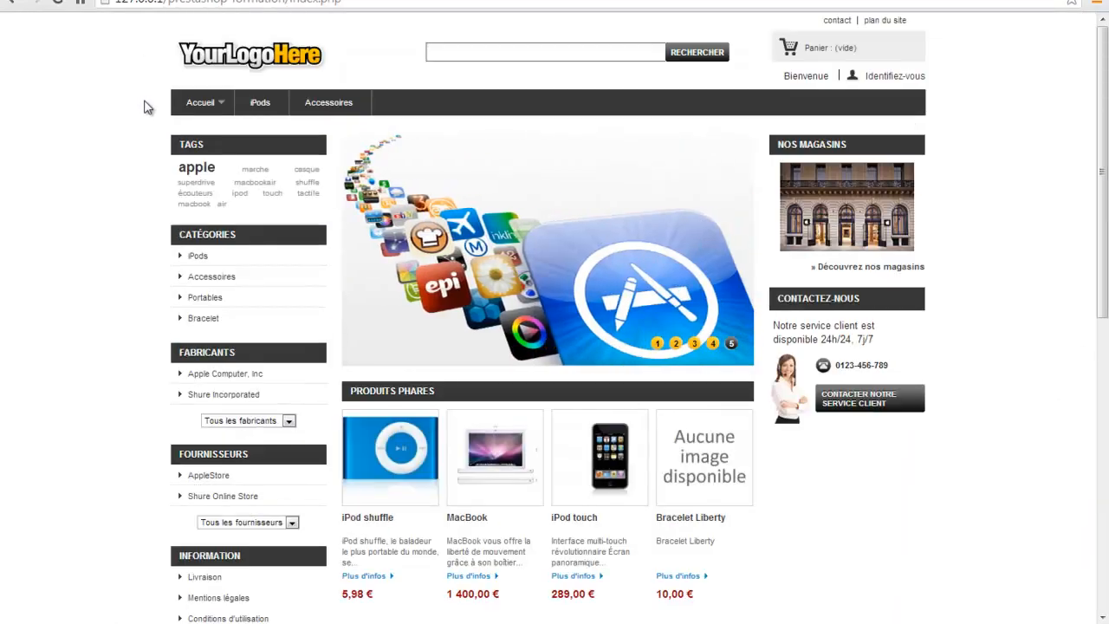
scroll(145, 107, down, 2)
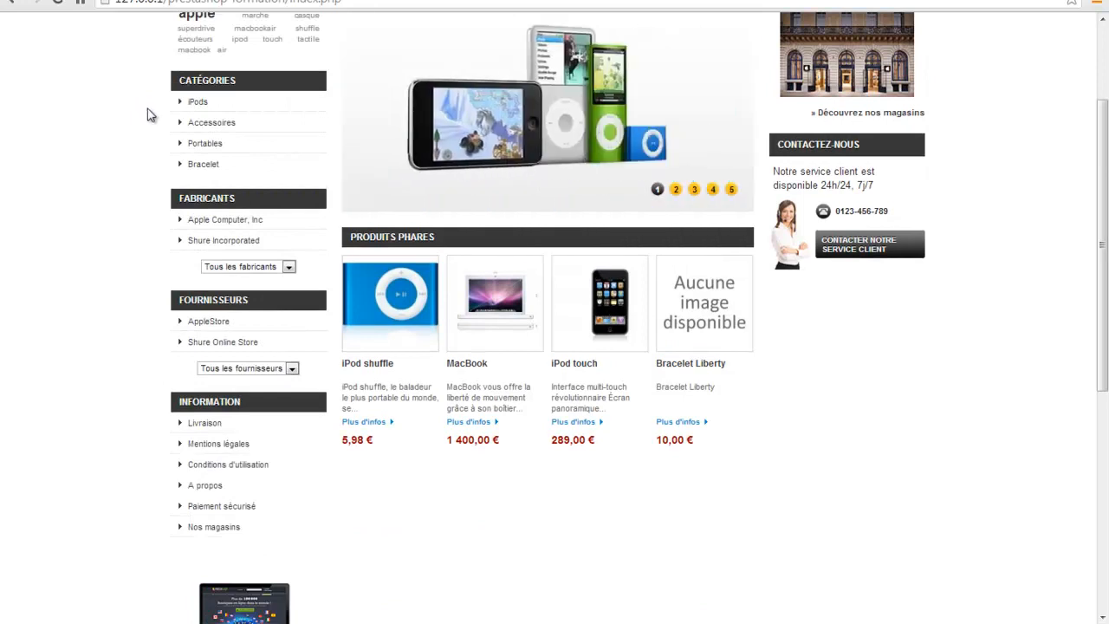
scroll(148, 111, up, 2)
scroll(149, 109, down, 3)
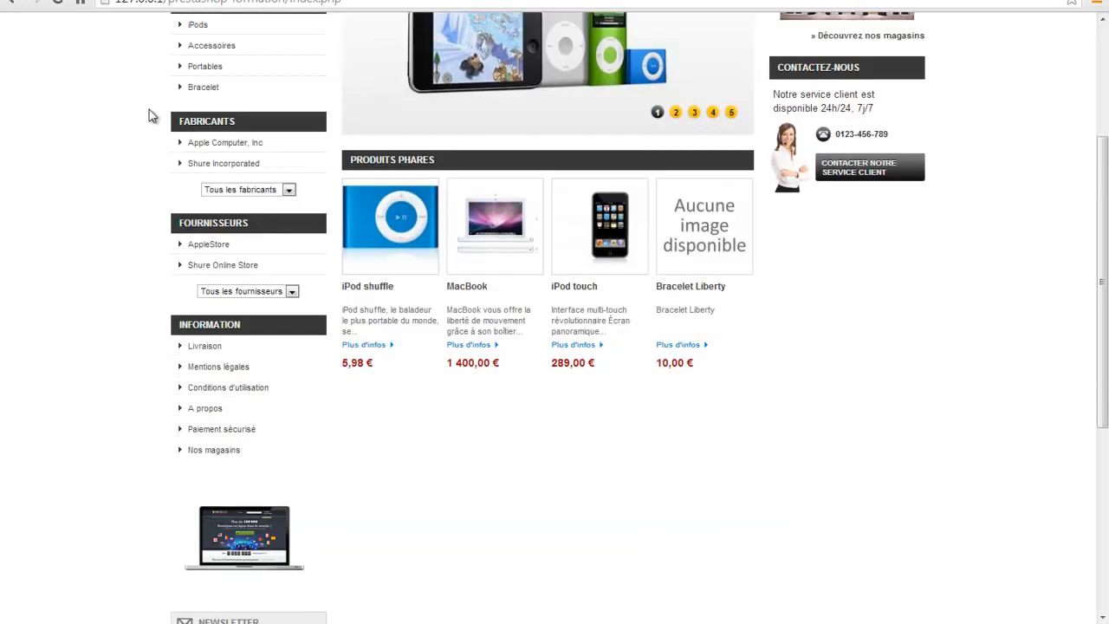
scroll(149, 113, down, 3)
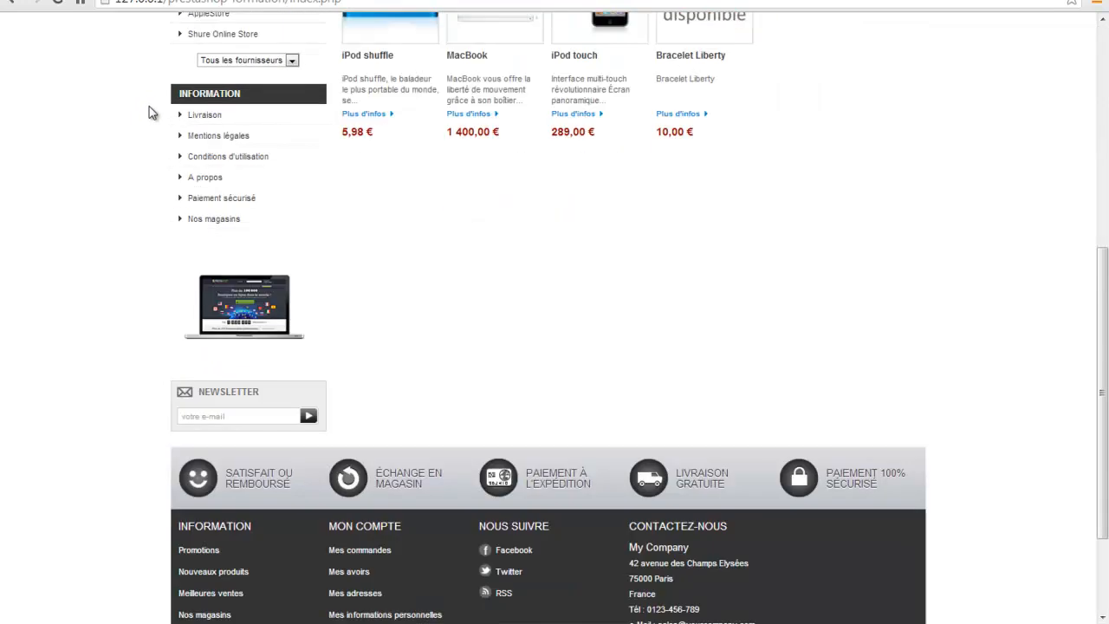
click(233, 1)
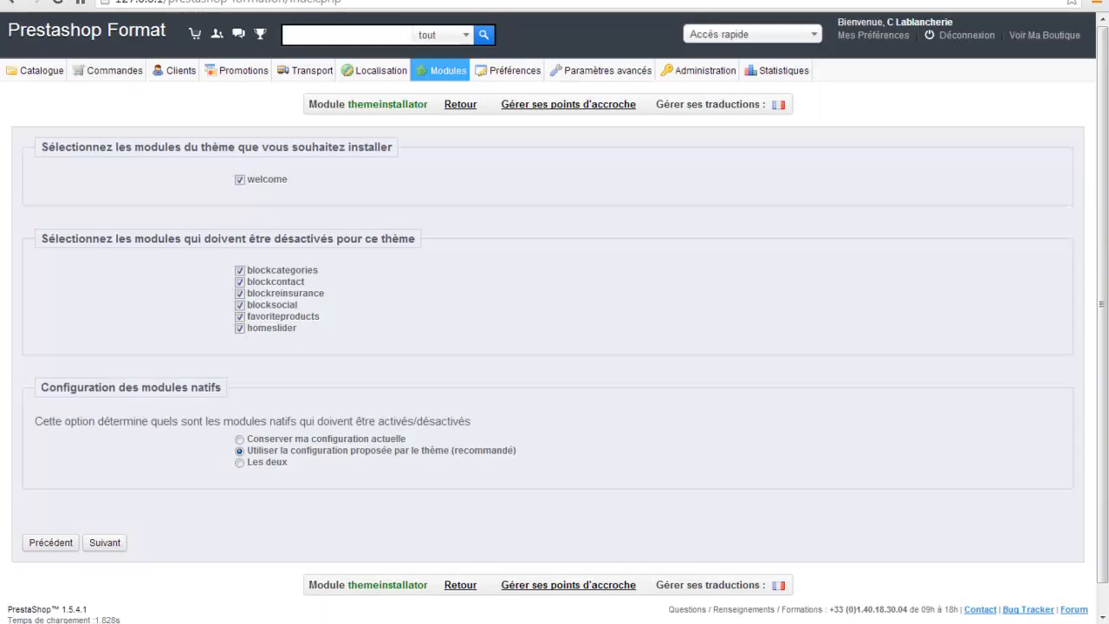
Step: Install the theme with its proposed native module configuration and review the report of image types and installed, disabled and enabled modules
click(104, 545)
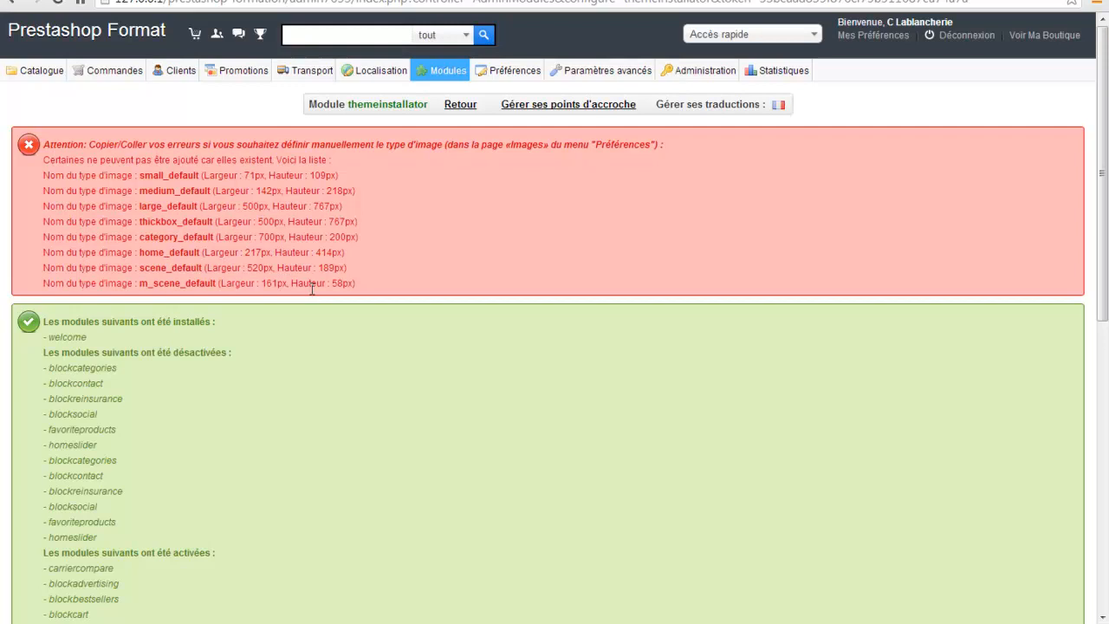
scroll(312, 289, down, 3)
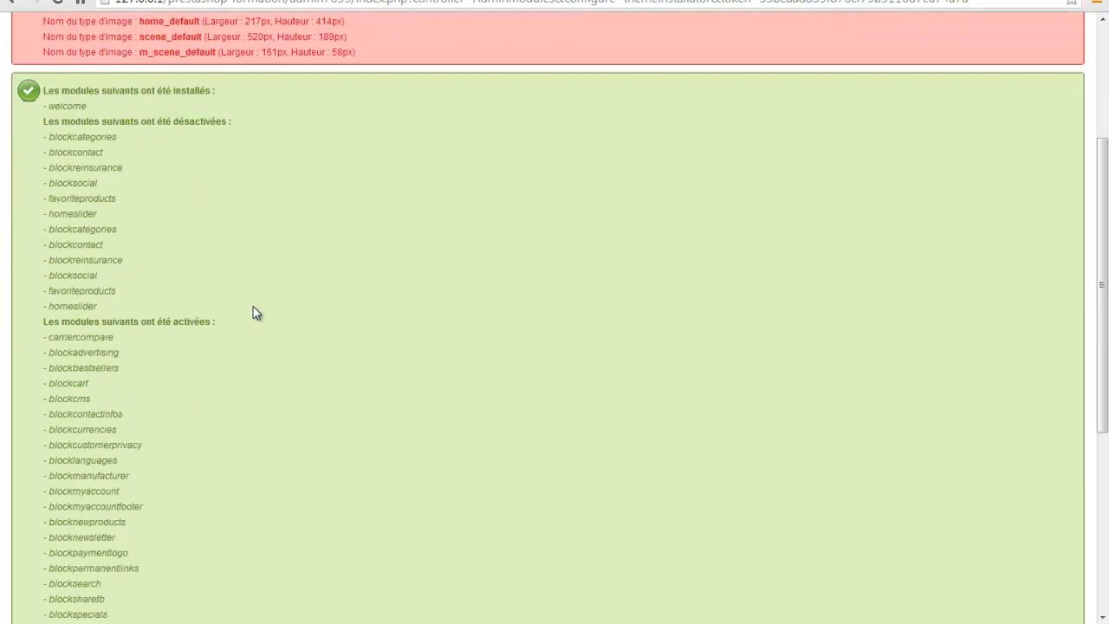
scroll(54, 243, down, 3)
scroll(81, 330, down, 3)
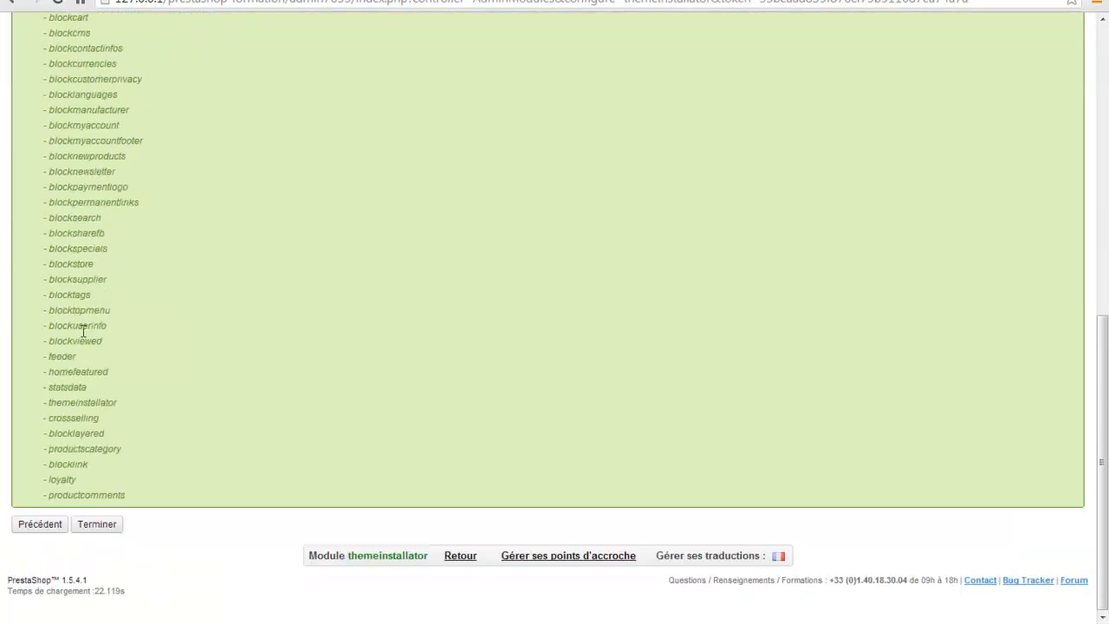
scroll(83, 331, up, 10)
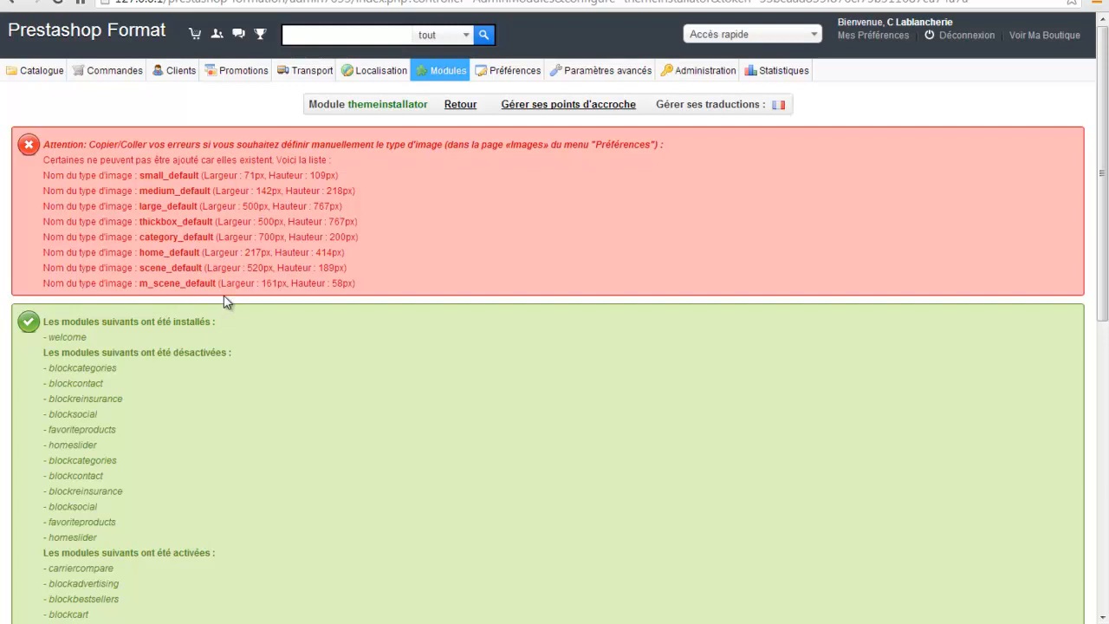
Step: Highlight the list of image types that could not be added, and finish the theme installation
drag(385, 284, 17, 161)
click(93, 189)
scroll(405, 322, down, 5)
scroll(405, 323, down, 3)
click(93, 524)
Step: Open the shop's theme preferences and save the theme appearance with fashionbird selected
mouse_move(457, 76)
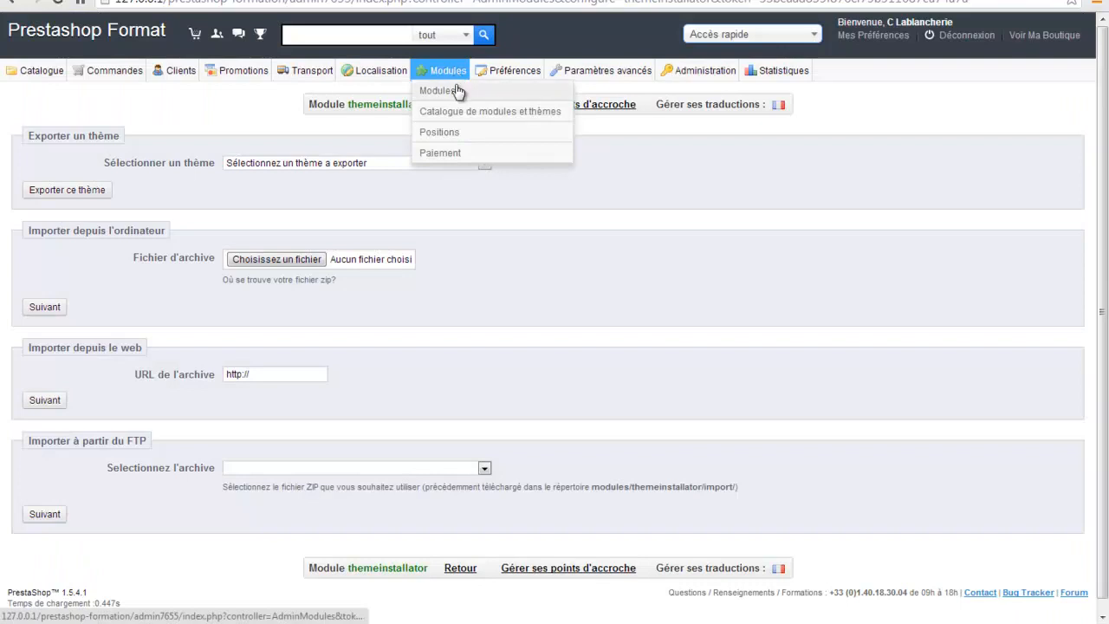
click(455, 106)
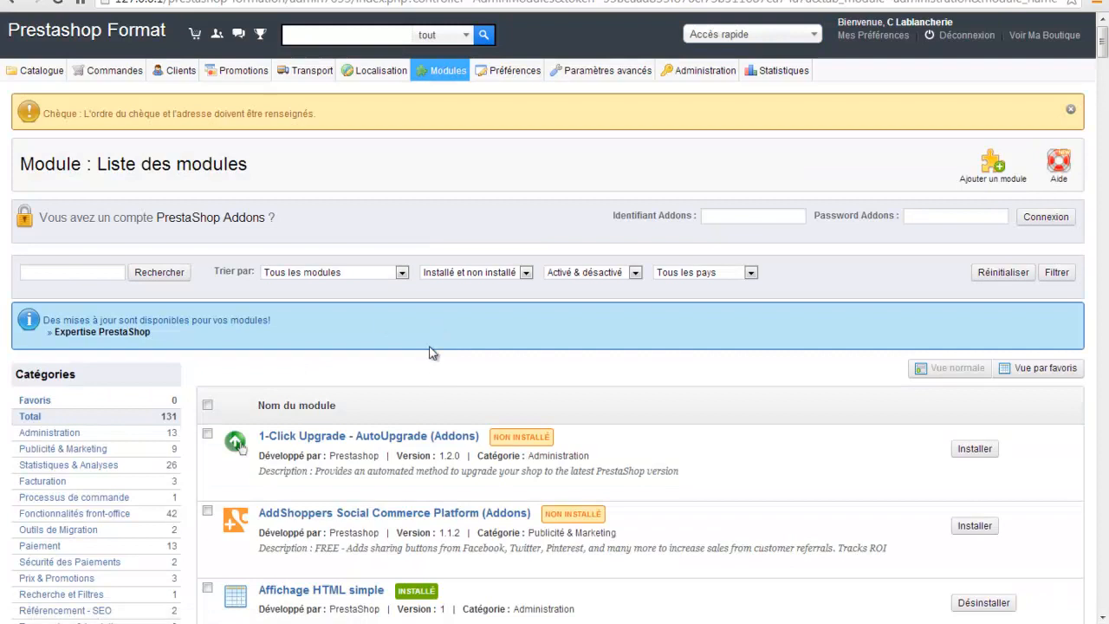
mouse_move(596, 76)
mouse_move(514, 70)
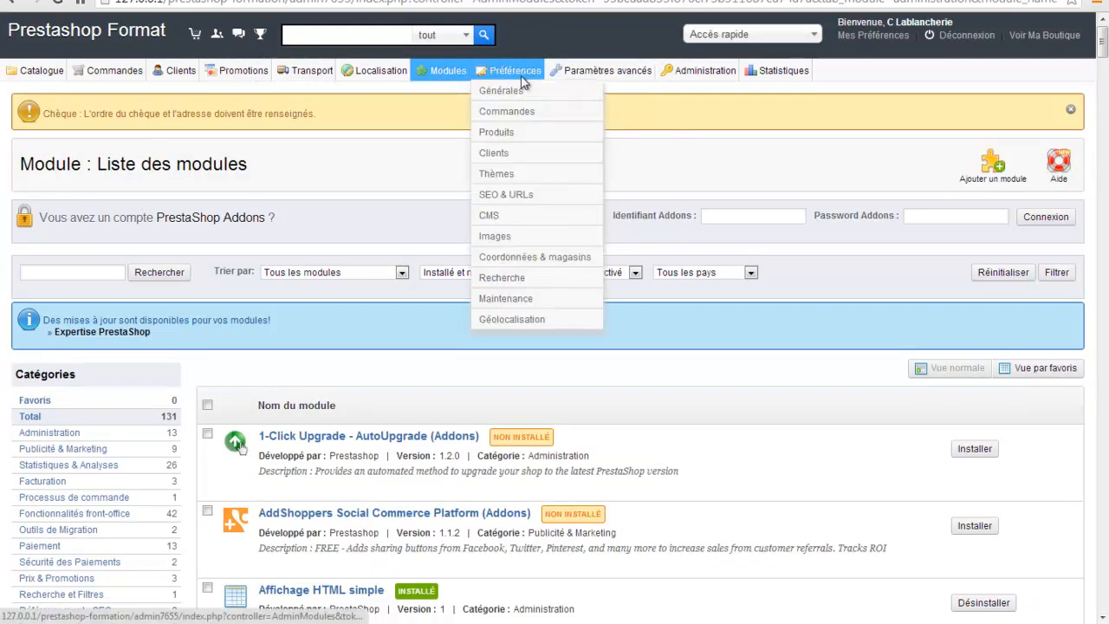
click(527, 178)
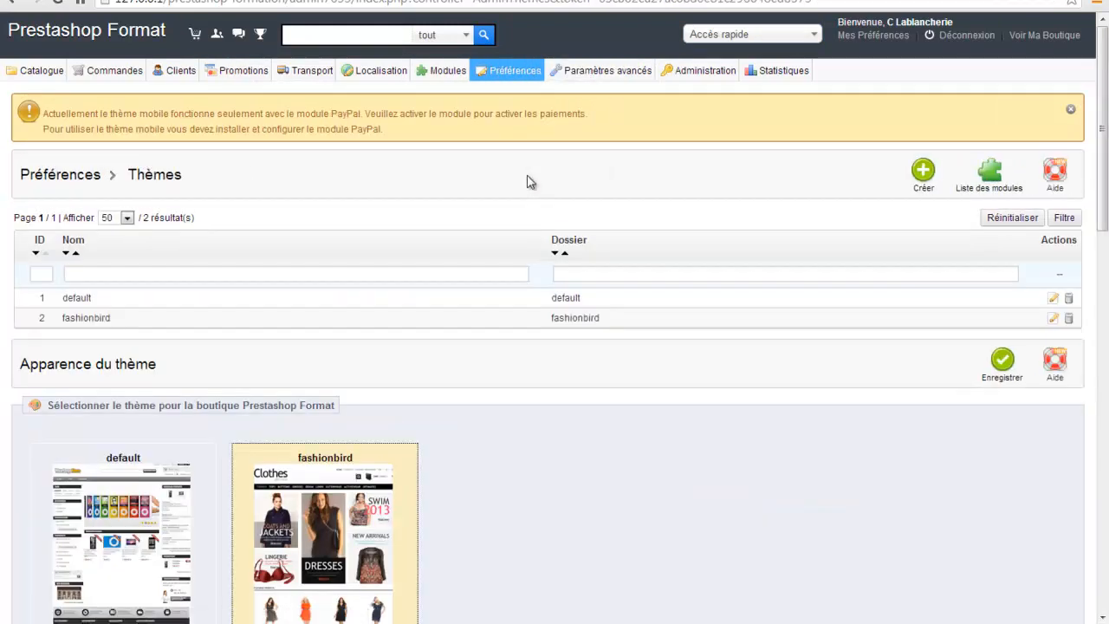
scroll(596, 421, down, 4)
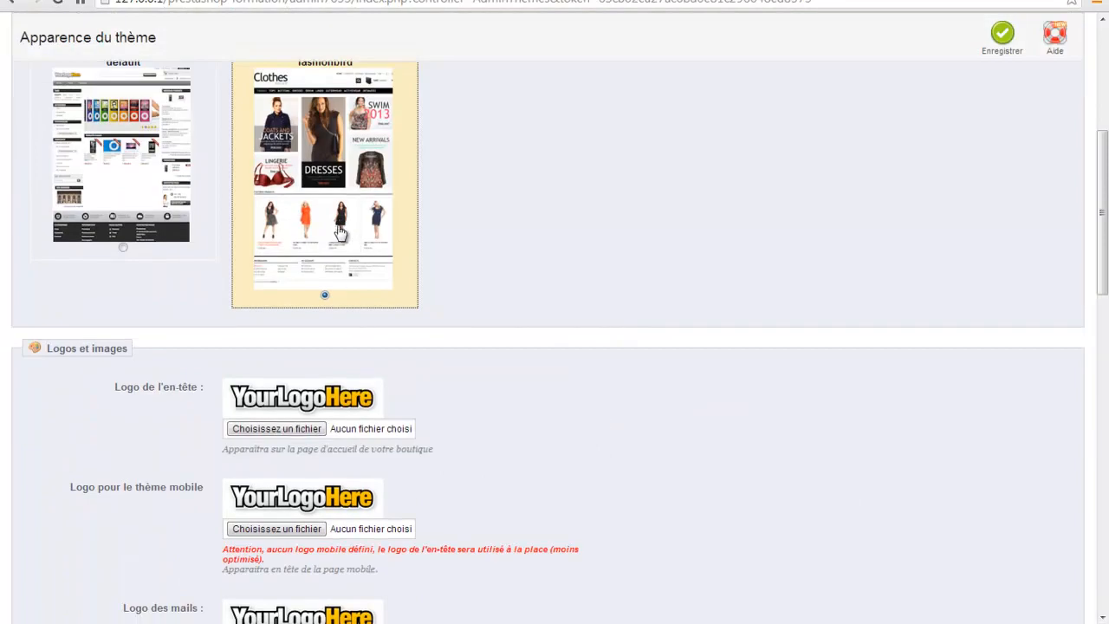
scroll(340, 227, up, 1)
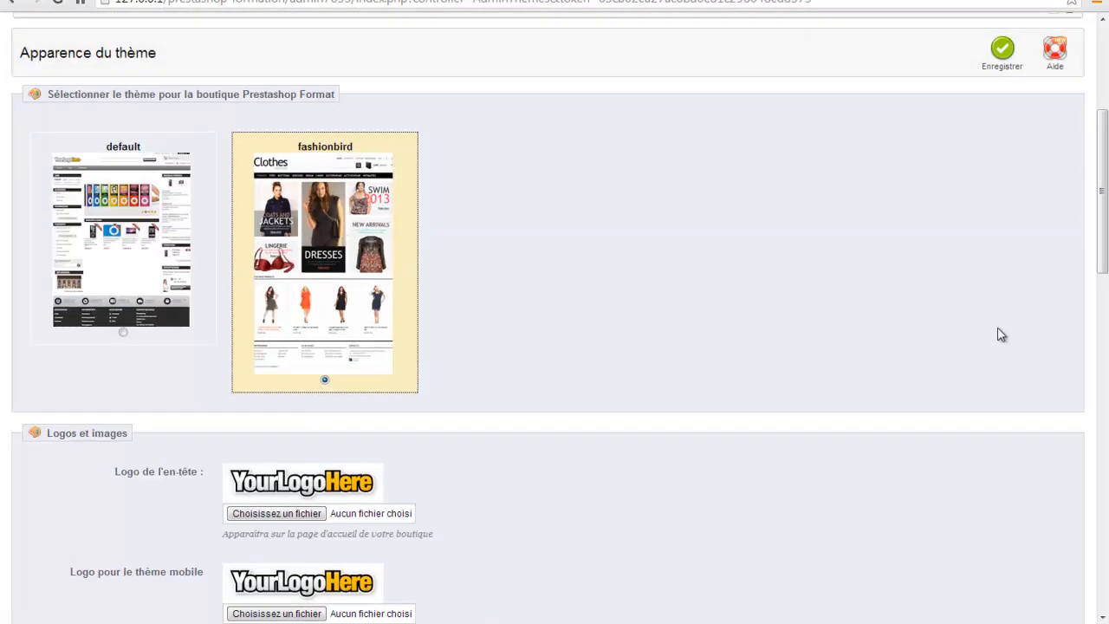
click(1002, 52)
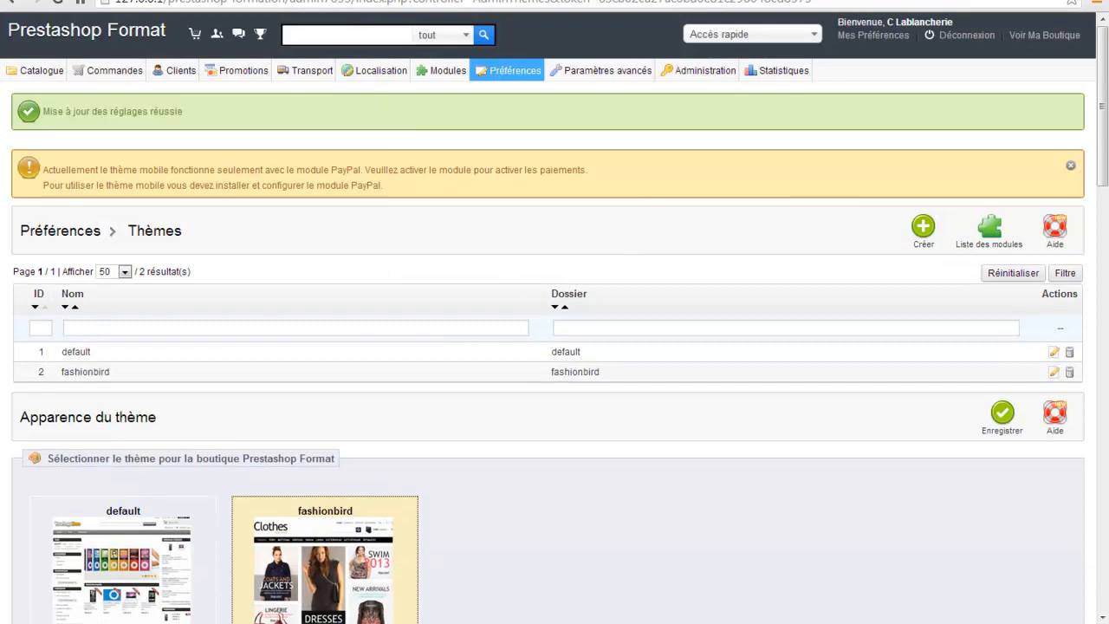
Step: Reload the shop's home page and examine the new theme from the header to the footer
click(83, 0)
scroll(80, 218, up, 4)
key(F5)
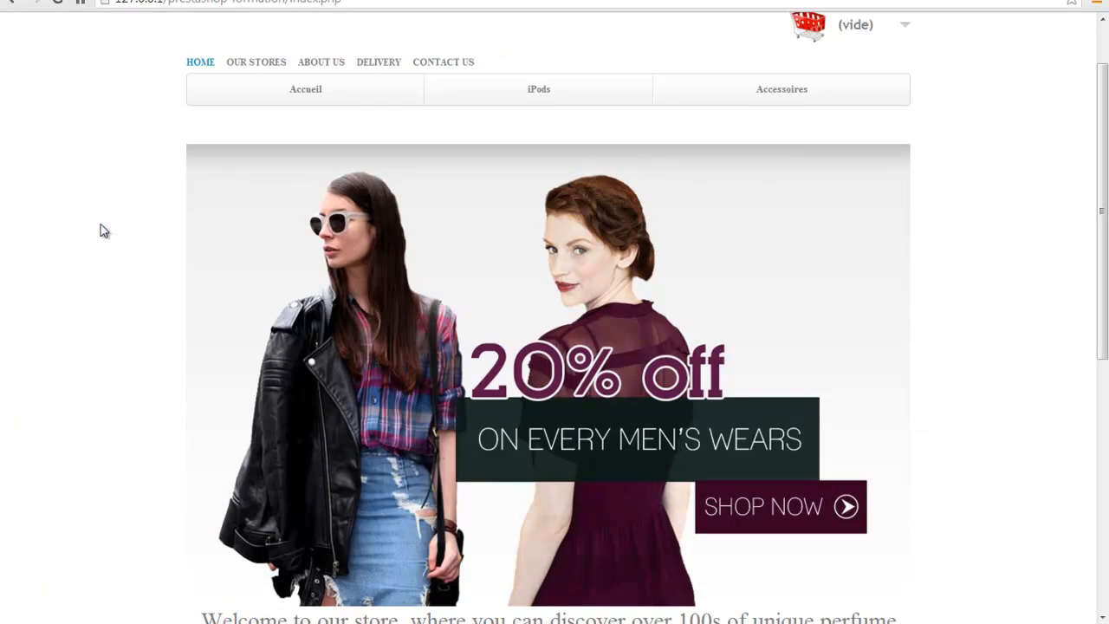
scroll(131, 213, up, 2)
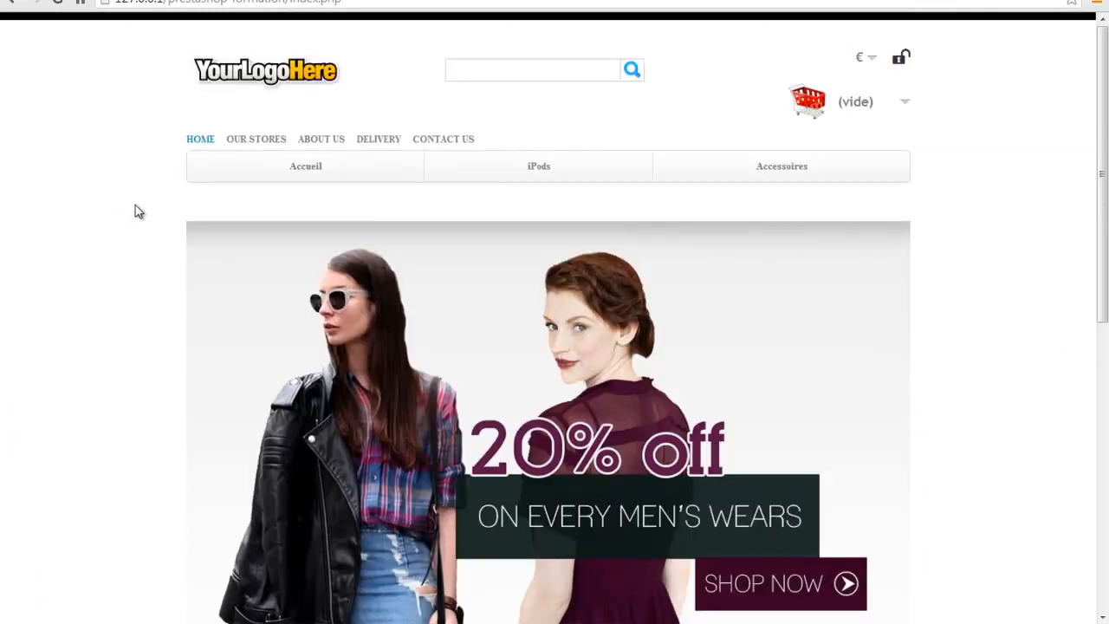
scroll(138, 212, down, 7)
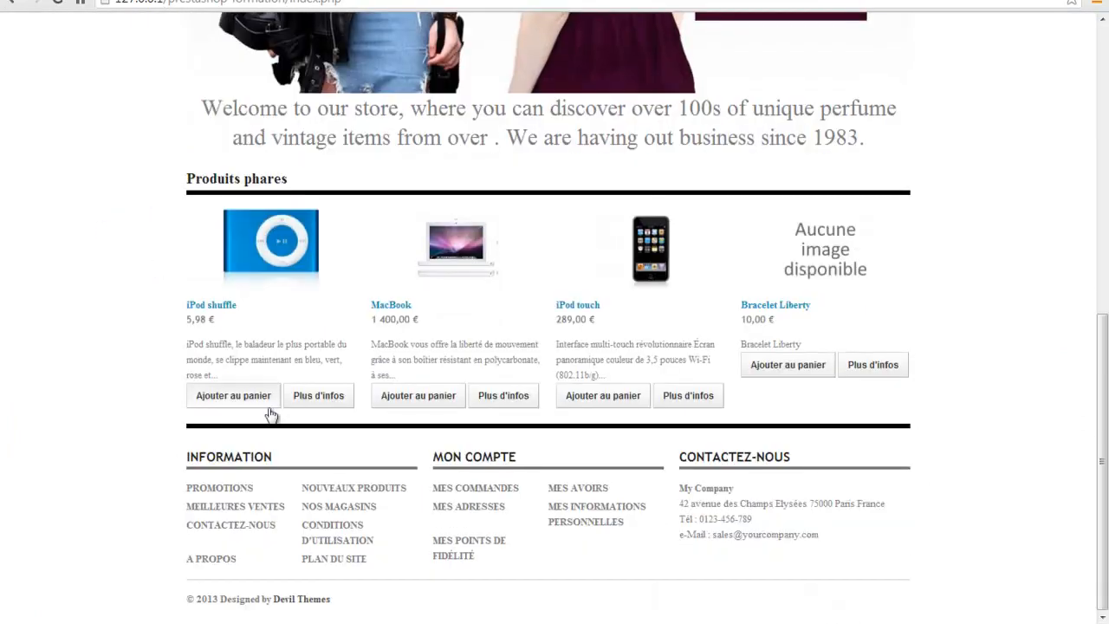
Step: Open the iPod shuffle product page and examine its layout down to the En savoir plus section
click(340, 400)
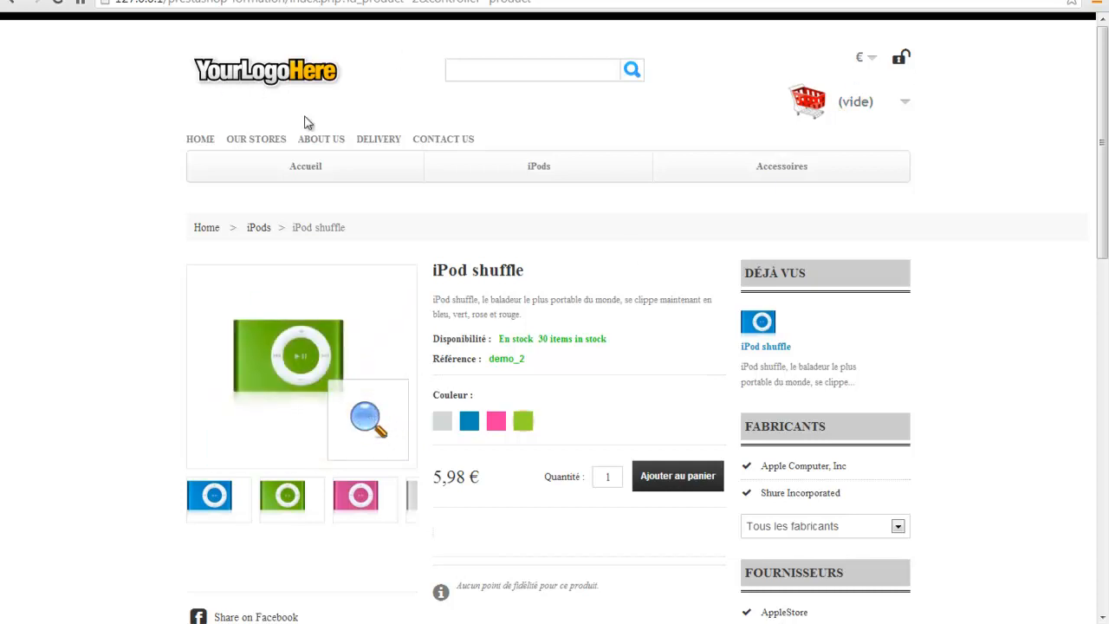
scroll(161, 329, down, 3)
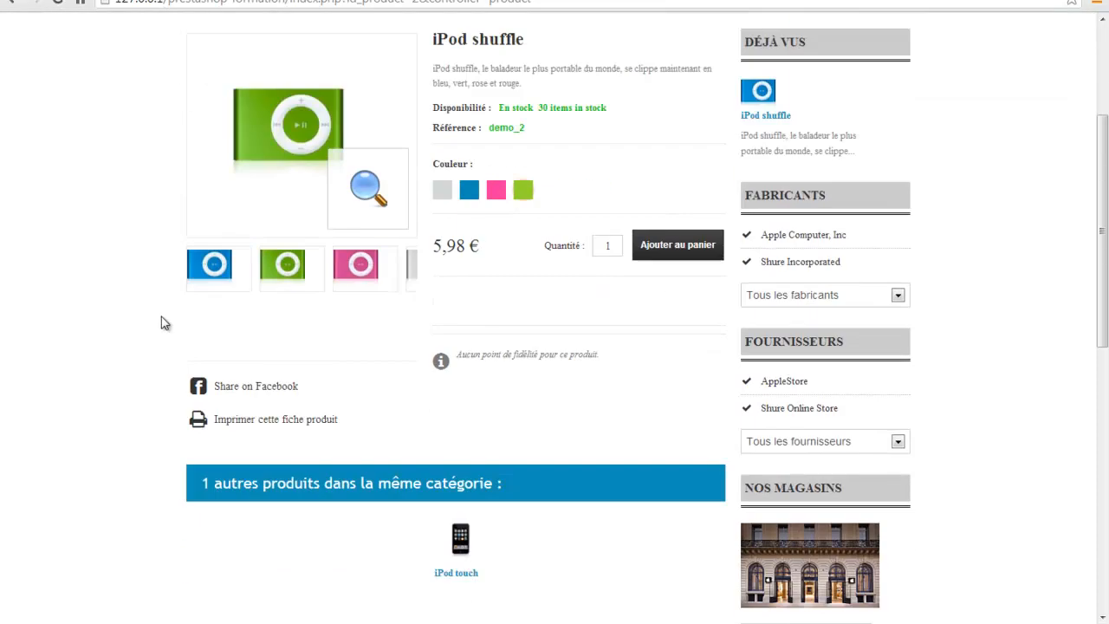
scroll(156, 329, down, 3)
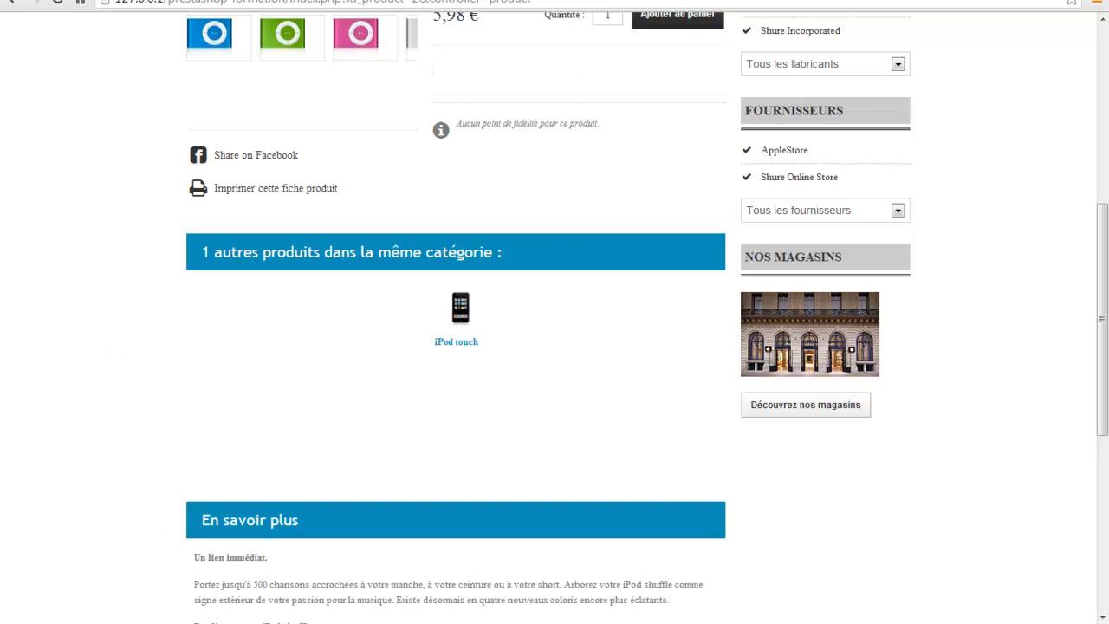
Step: Shrink the browser window in stages to check the product page's responsive layout, and restore it to full size
click(1048, 1)
drag(1104, 318, 538, 351)
drag(538, 407, 744, 403)
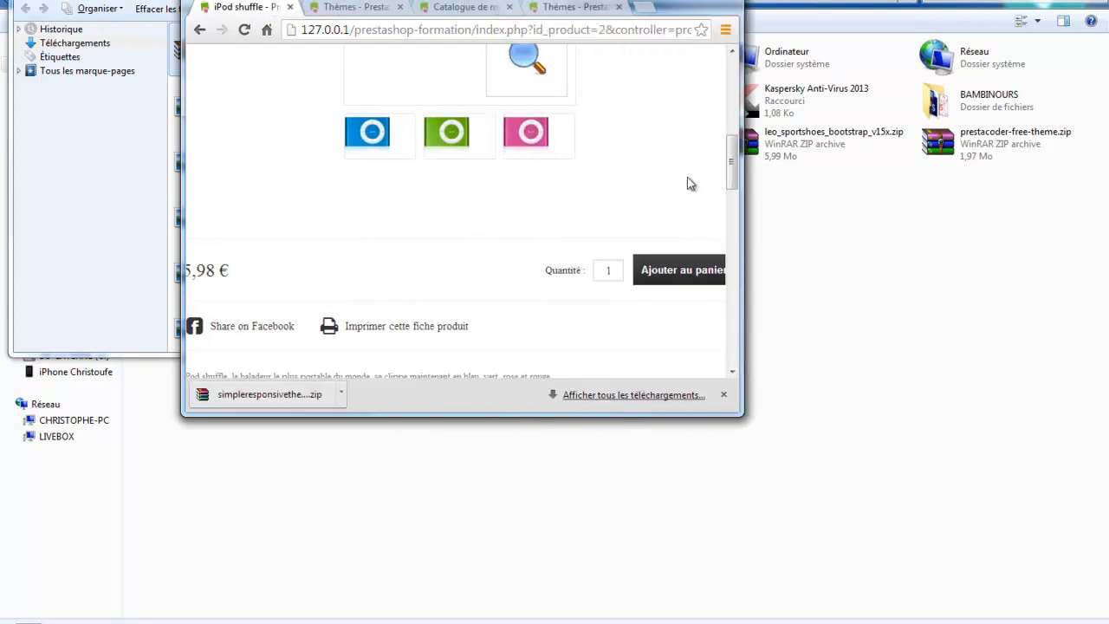
drag(561, 3, 403, 0)
drag(582, 63, 371, 111)
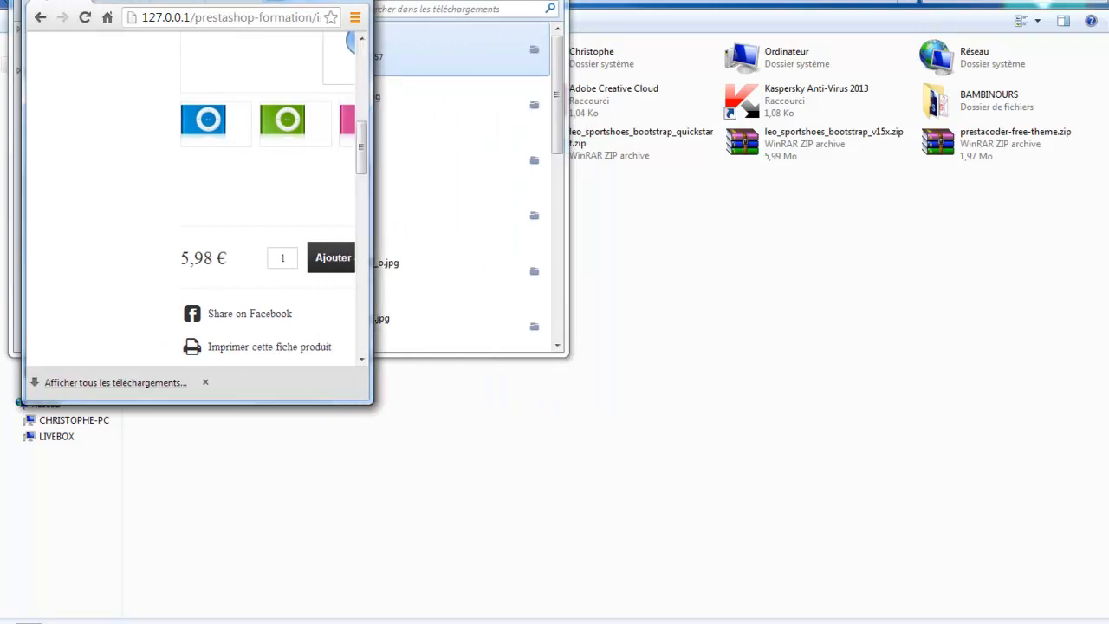
click(315, 0)
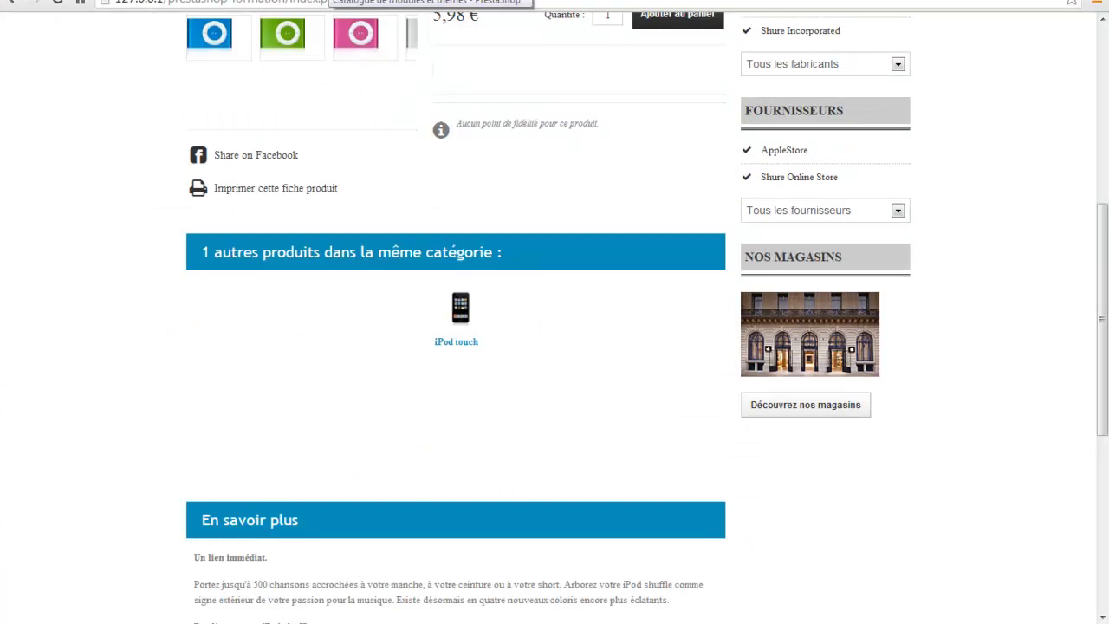
Step: Check the product page's header and category menu, and return to the shop's theme preferences
scroll(412, 136, up, 4)
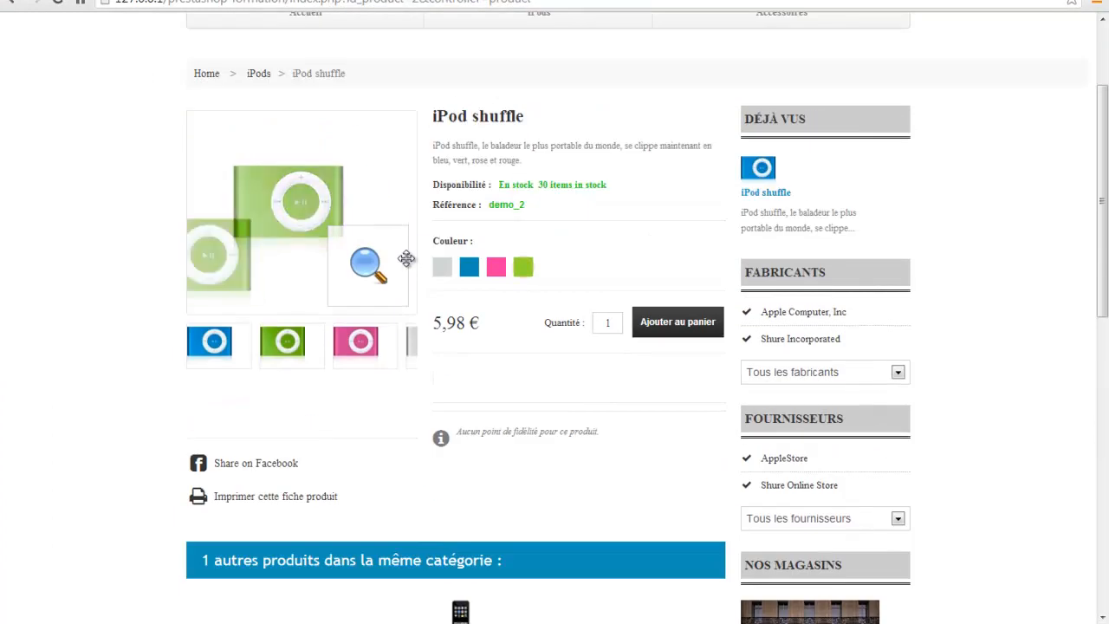
scroll(364, 244, up, 2)
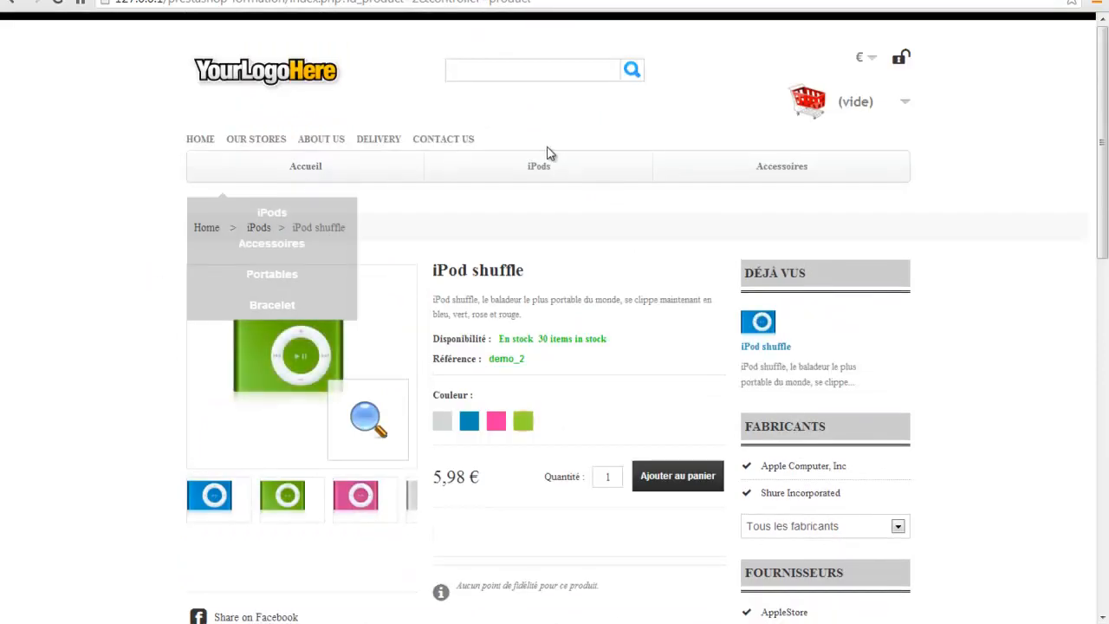
click(293, 0)
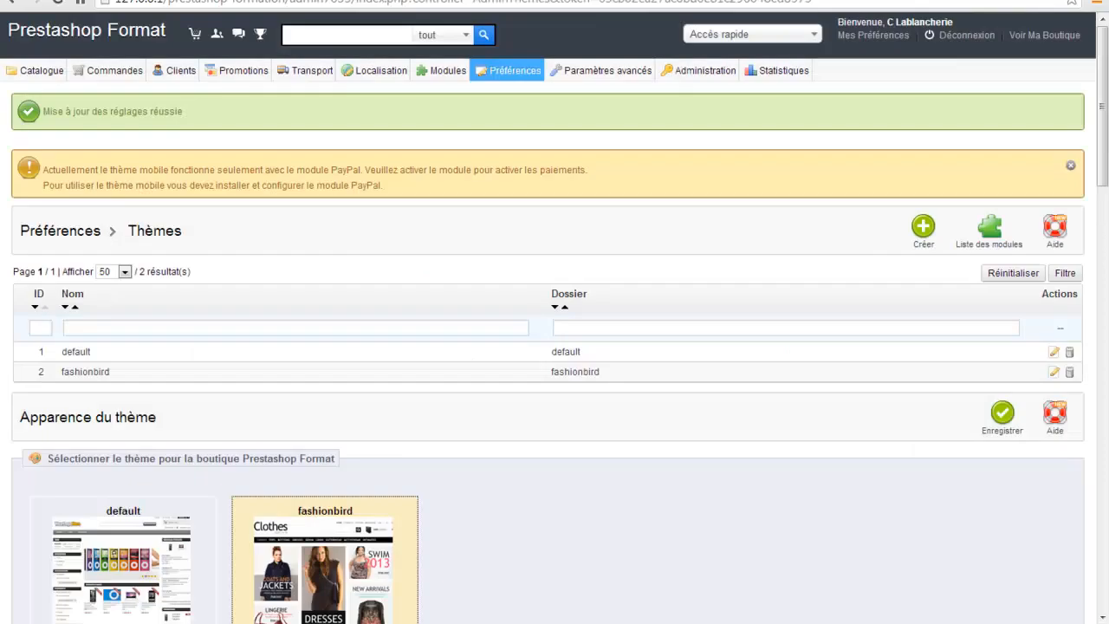